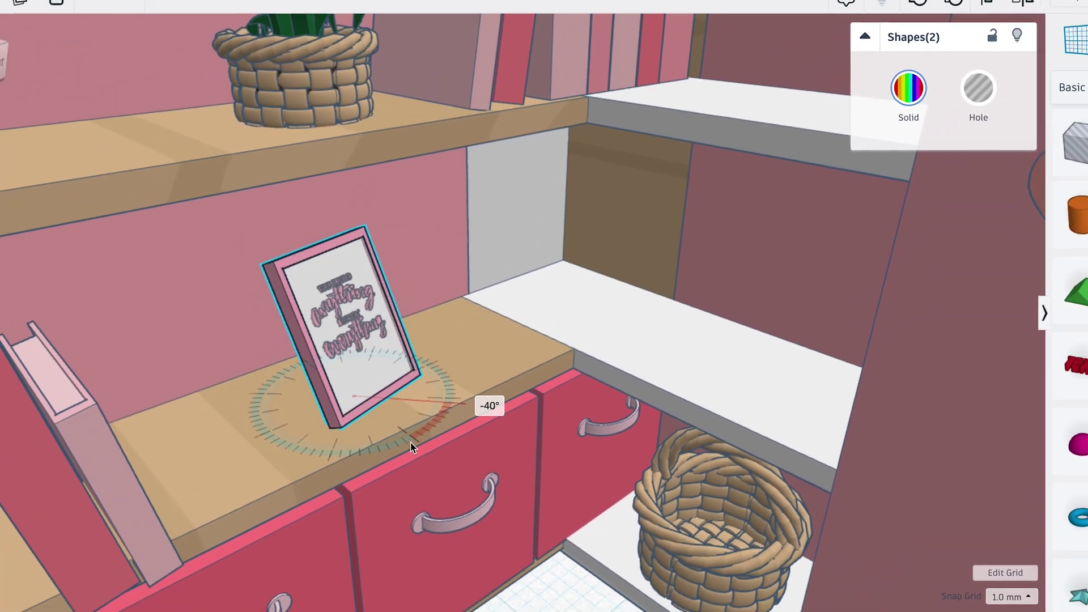
- Rename the design as Frame and place a box near the middle of the workplane
click(111, 36)
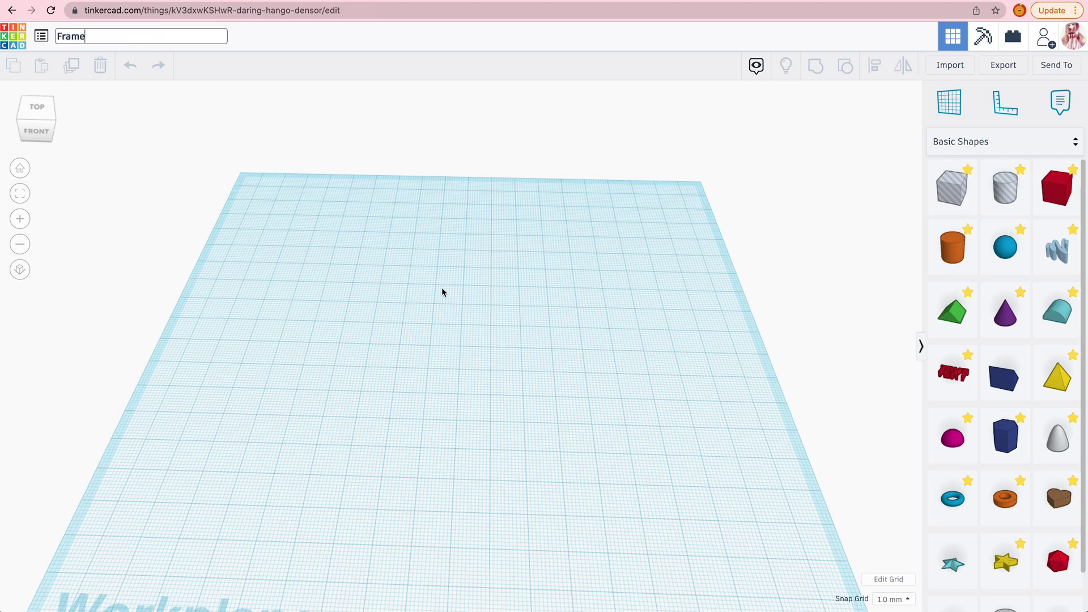
click(437, 323)
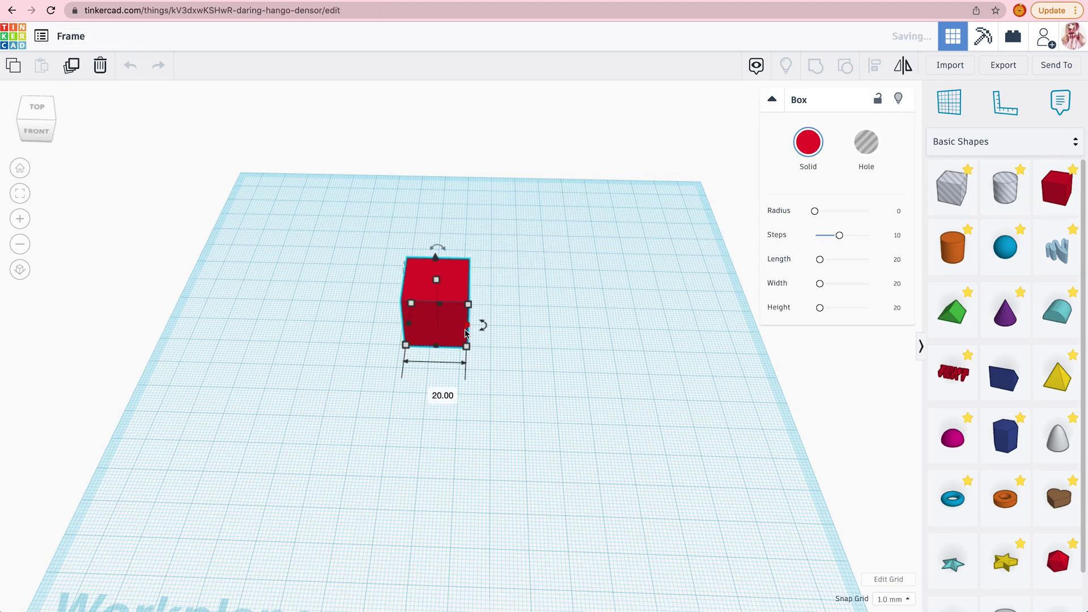
- Stretch the box upwards to a height of about 28 mm
drag(436, 280, 431, 249)
scroll(432, 248, up, 4)
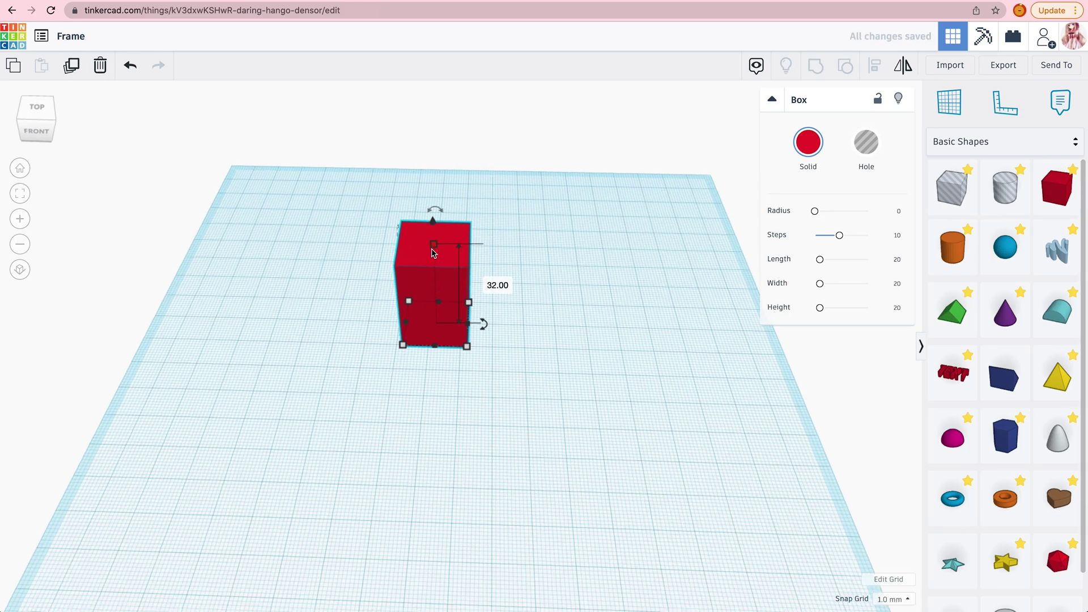
right_drag(432, 248, 426, 202)
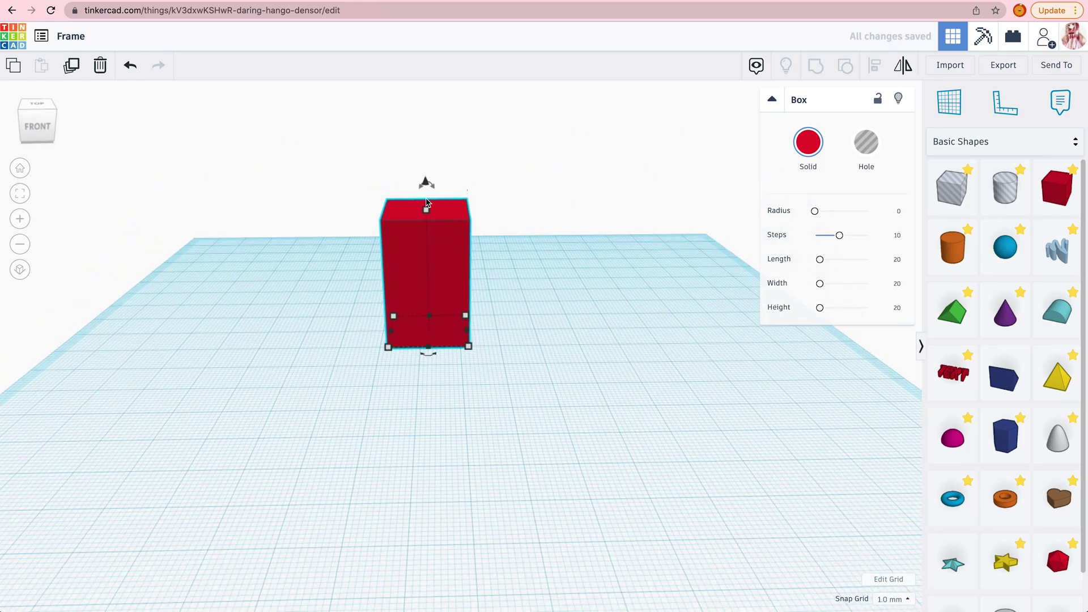
drag(426, 212, 426, 231)
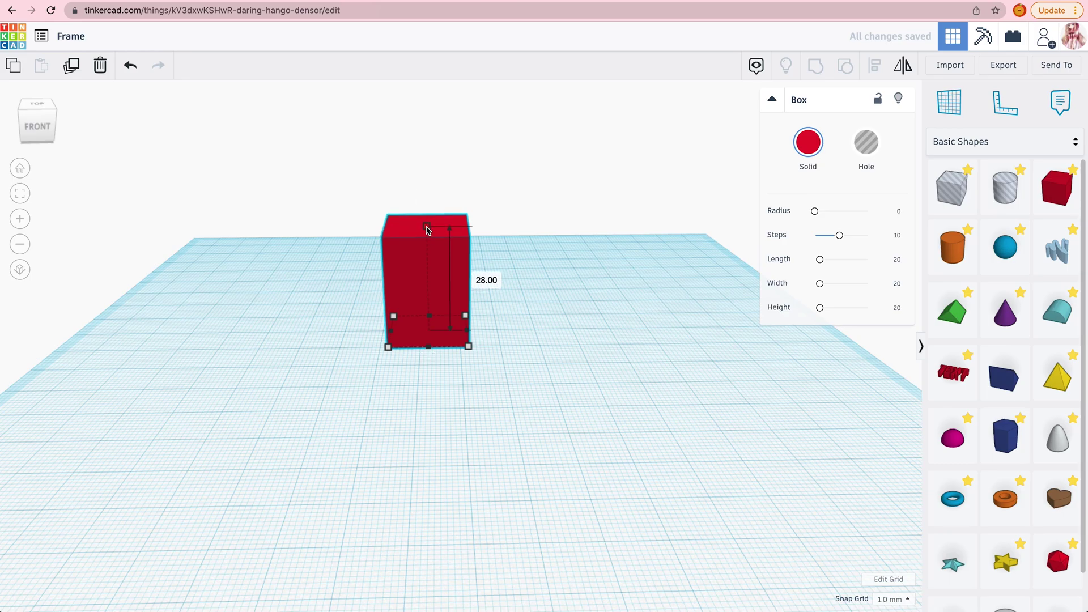
- Reshape the box into an upright panel about 30 mm wide and 4 mm thick
right_drag(515, 368, 479, 346)
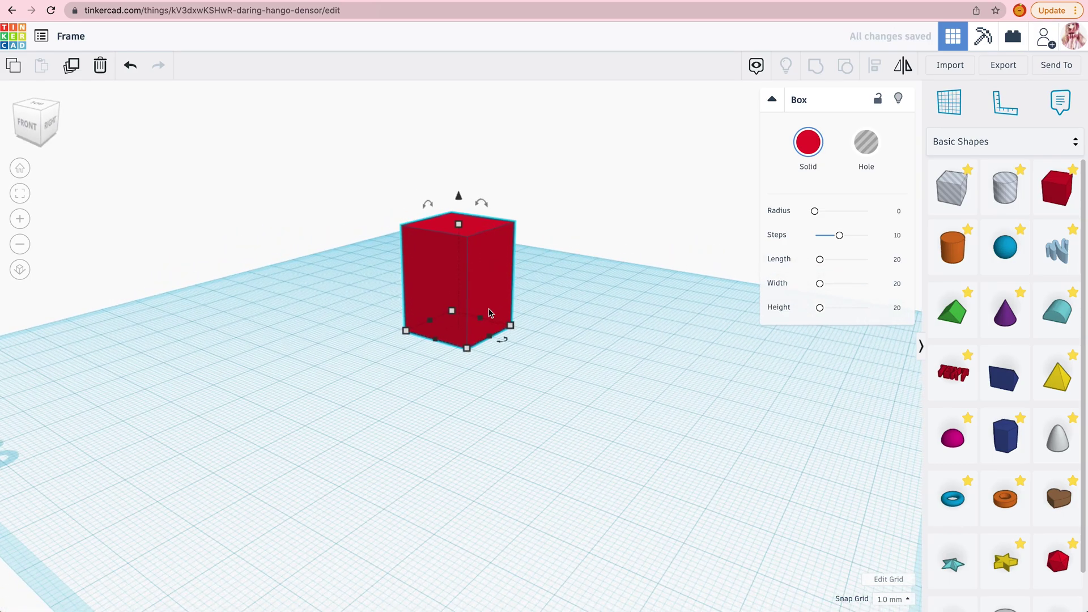
drag(482, 317, 472, 363)
middle_drag(470, 364, 431, 422)
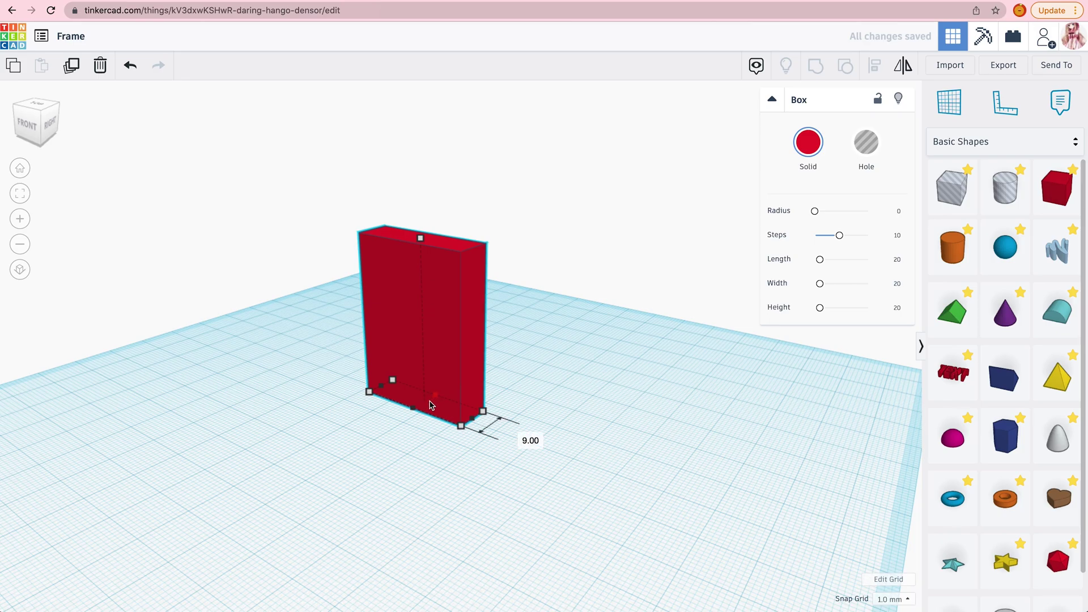
key(ctrl+z)
right_drag(501, 521, 438, 431)
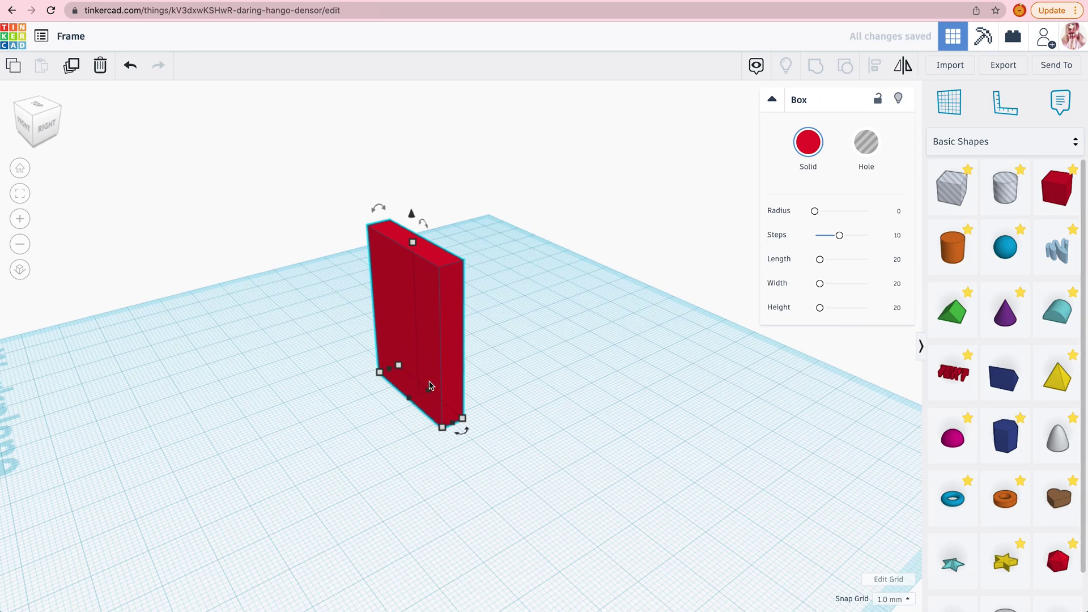
key(ctrl+z)
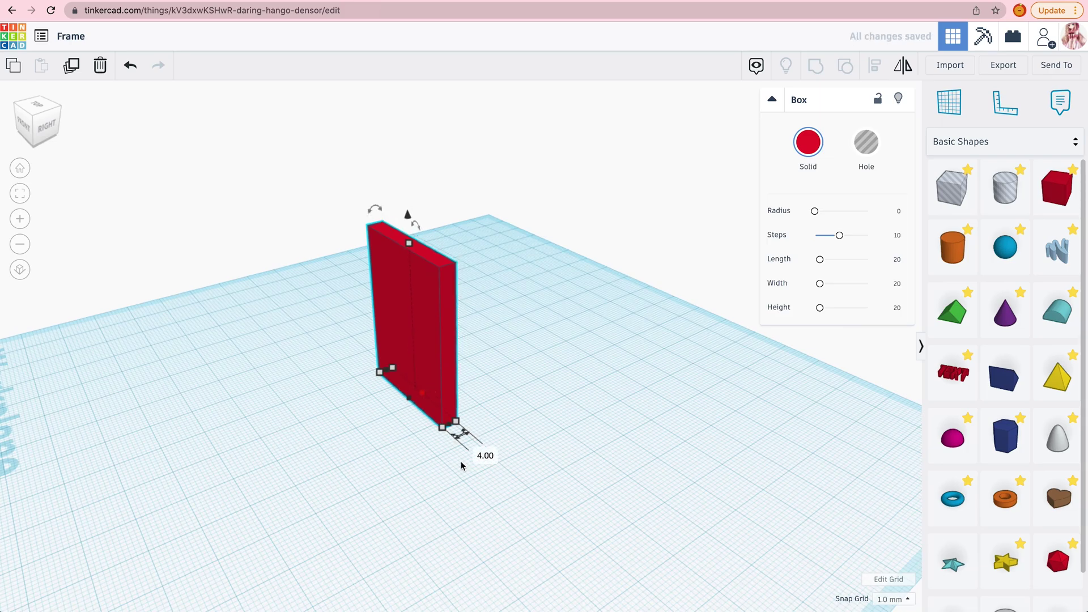
right_drag(434, 543, 556, 529)
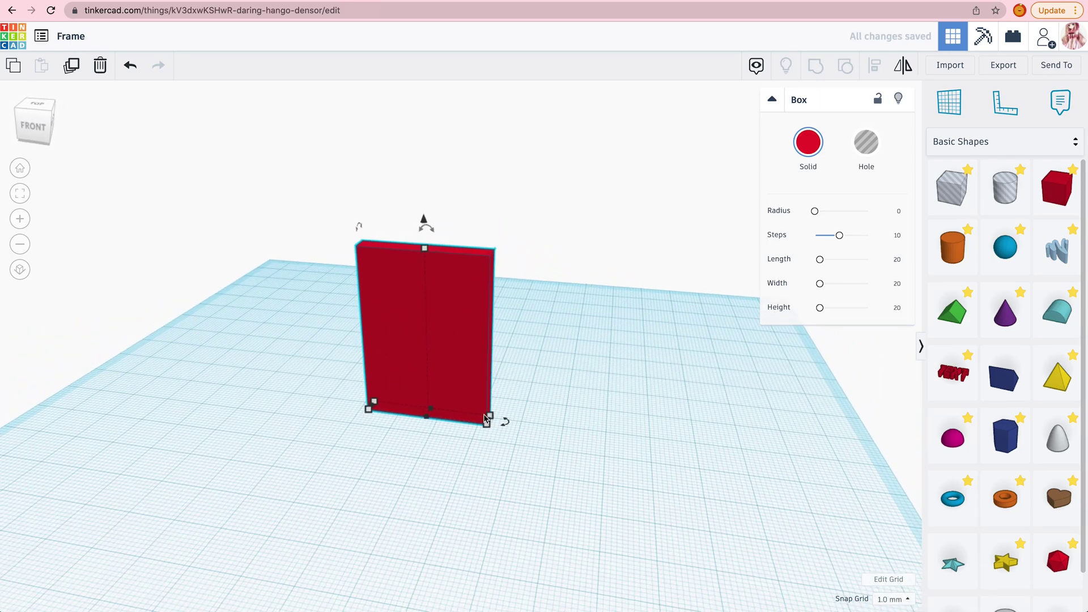
- Duplicate the panel and move the copy about 47 mm sideways from the original
drag(445, 347, 717, 385)
key(ctrl+z)
key(ctrl+c)
key(ctrl+v)
drag(399, 325, 608, 335)
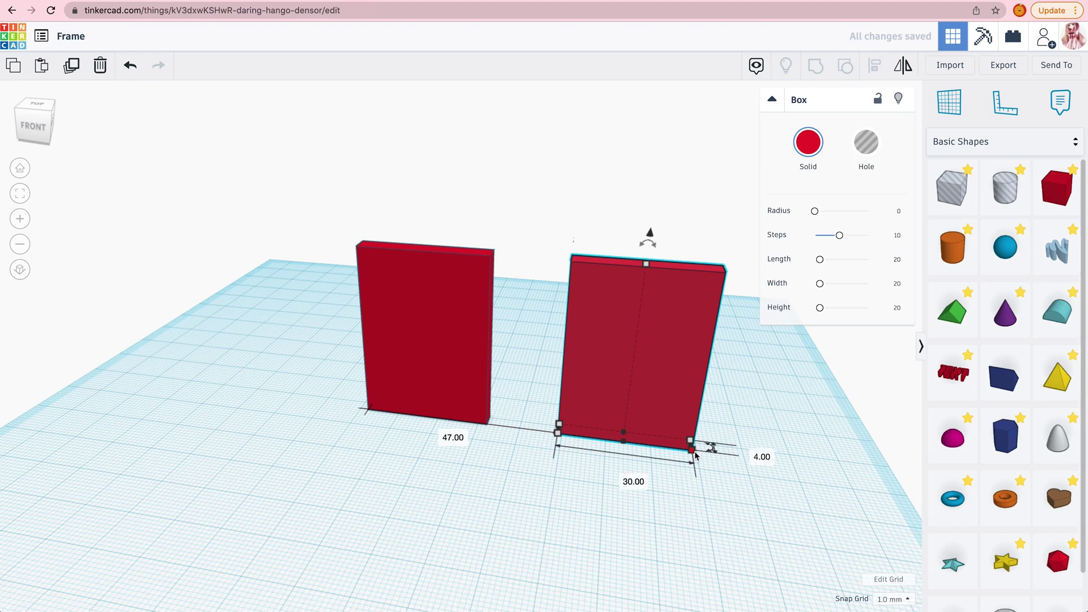
- Extend the copied panel to a depth of 30 mm and turn it into a hole
drag(694, 453, 615, 516)
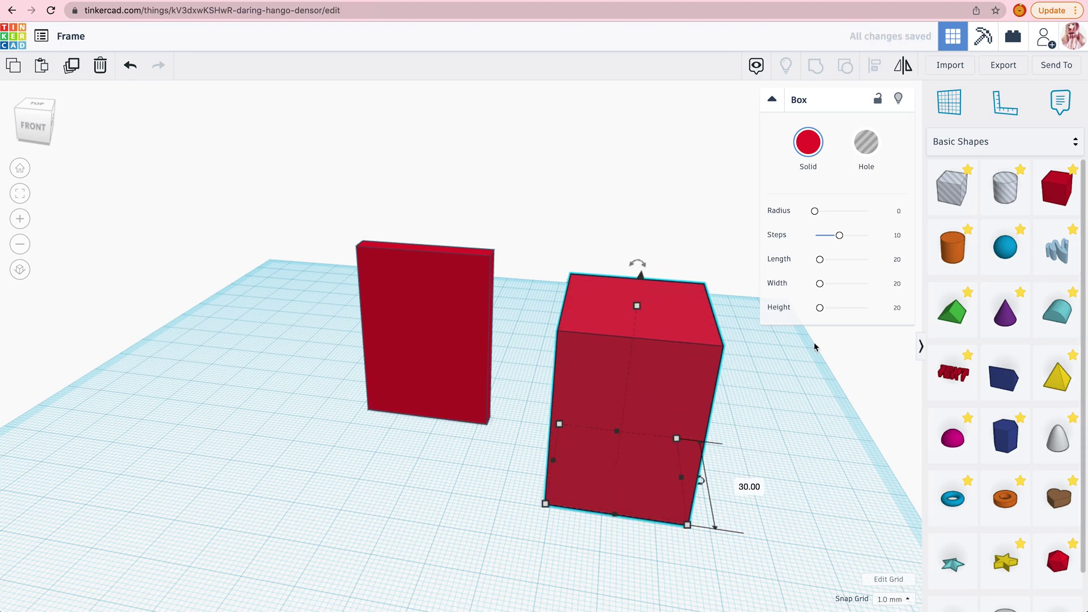
click(867, 143)
- Align the hole box and the red panel to each other's centres in width and height
shift+click(385, 308)
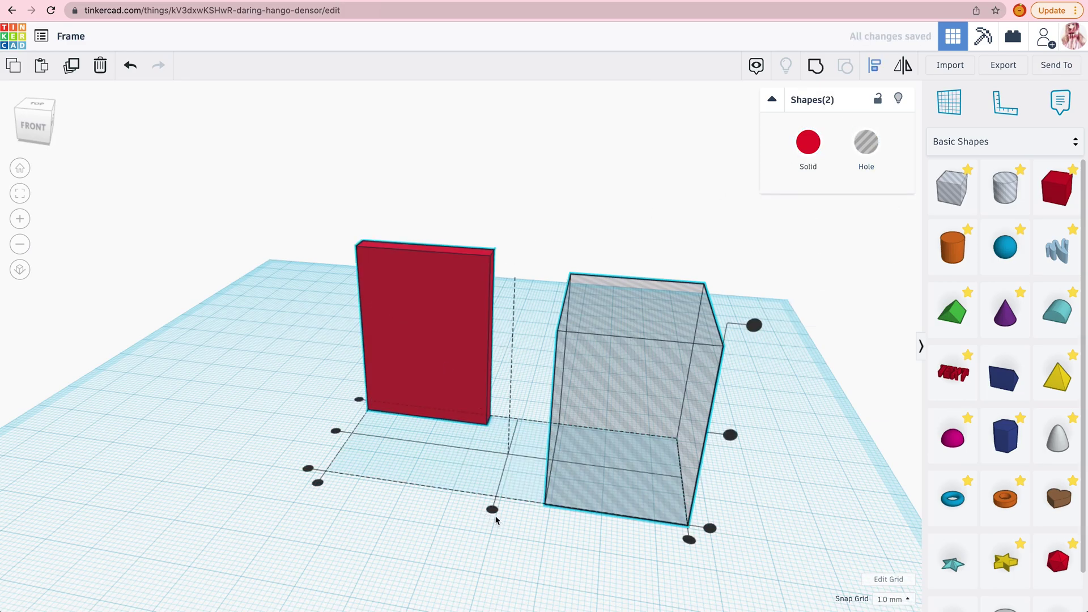
click(494, 513)
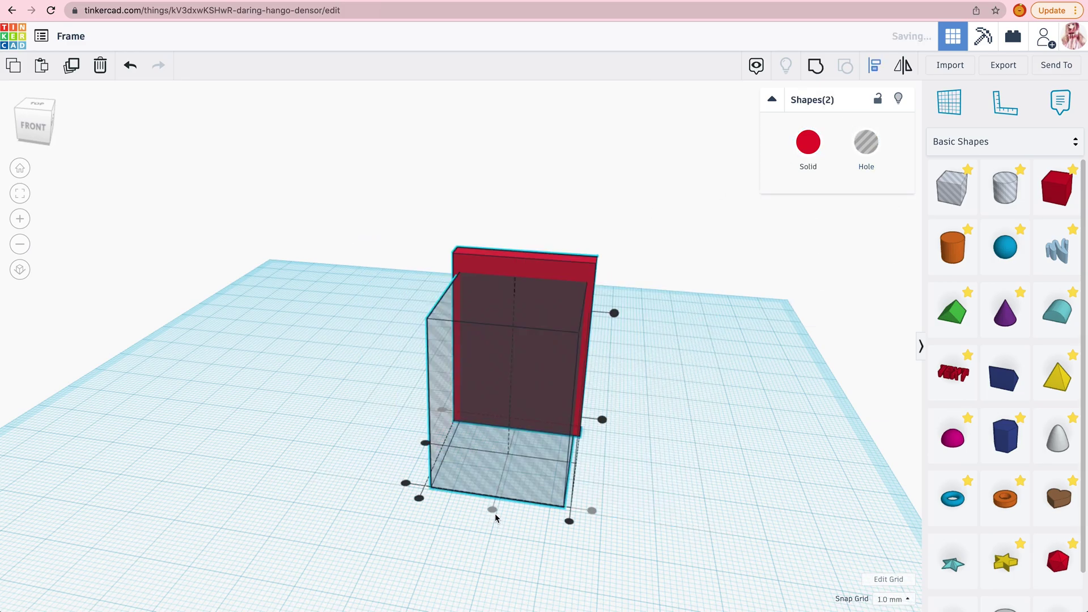
click(603, 420)
right_drag(653, 457, 553, 439)
key(Escape)
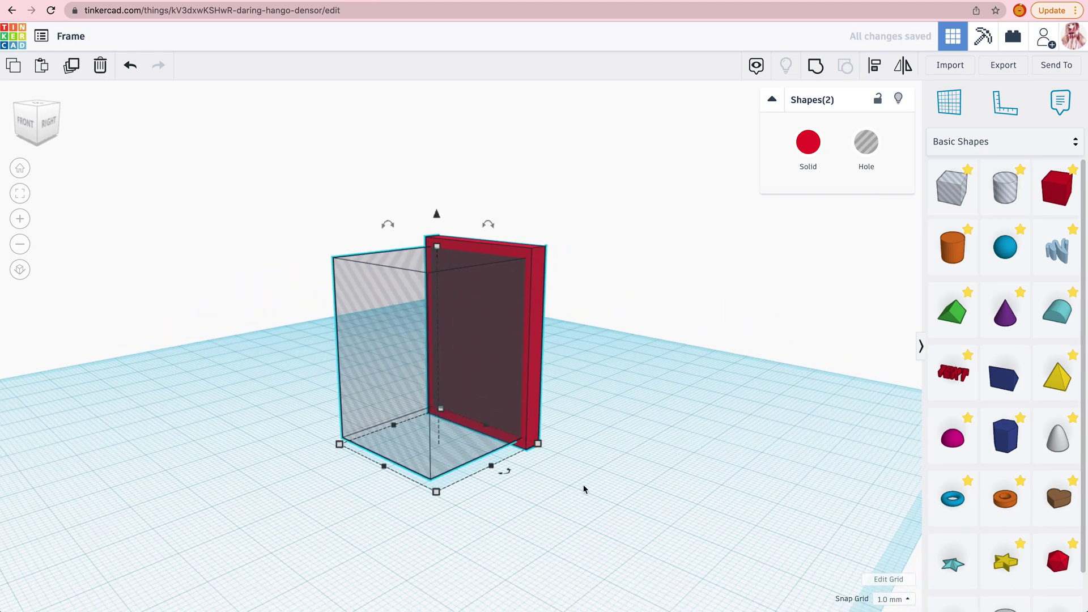
- Shift the hole box 1 mm towards the front of the red panel
right_drag(532, 490, 324, 334)
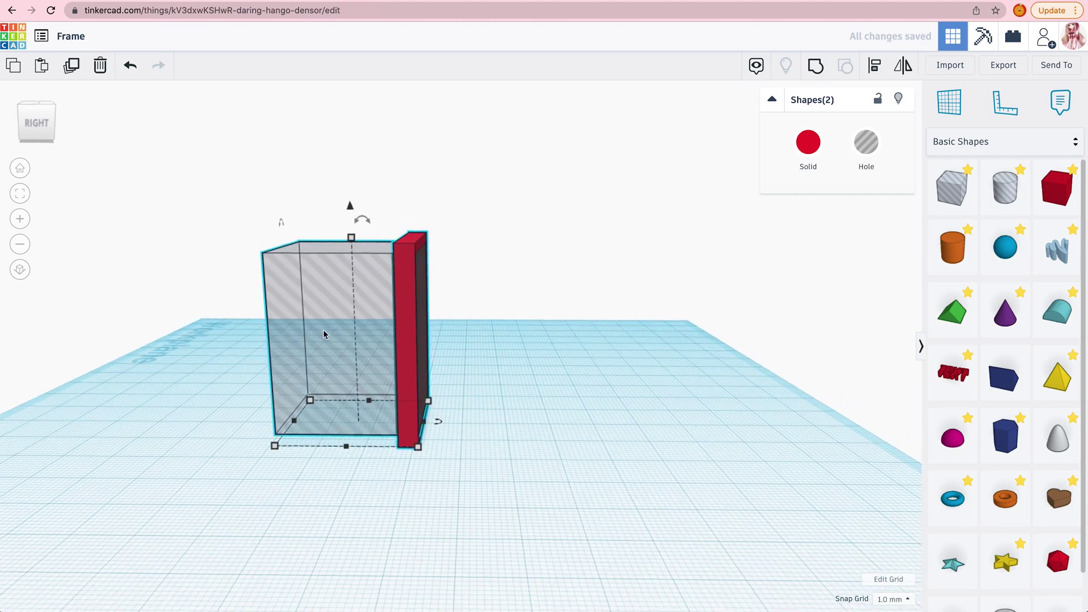
click(515, 448)
click(341, 363)
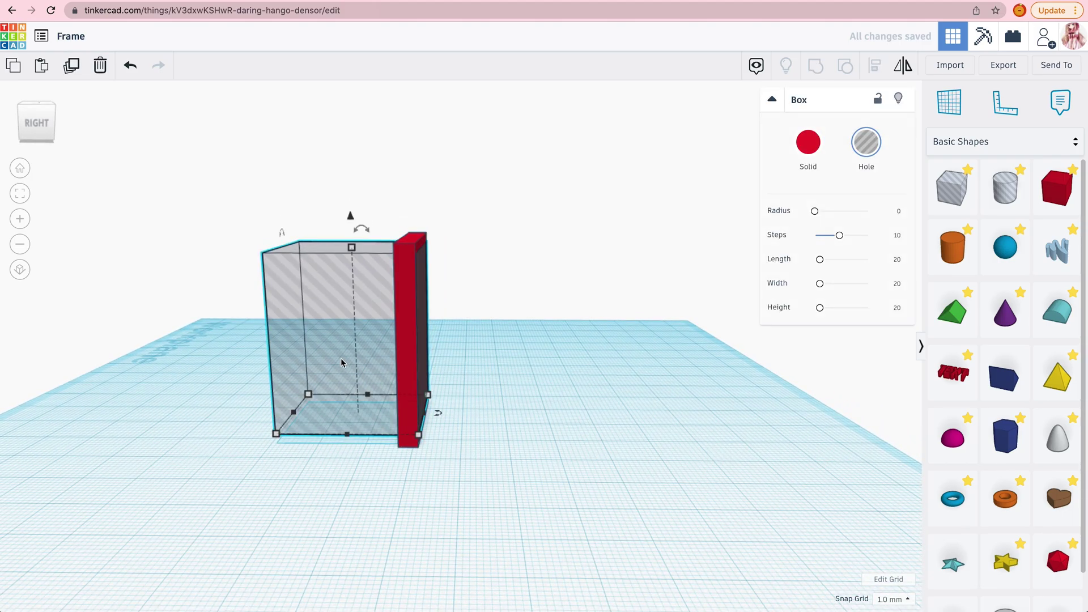
key(Left)
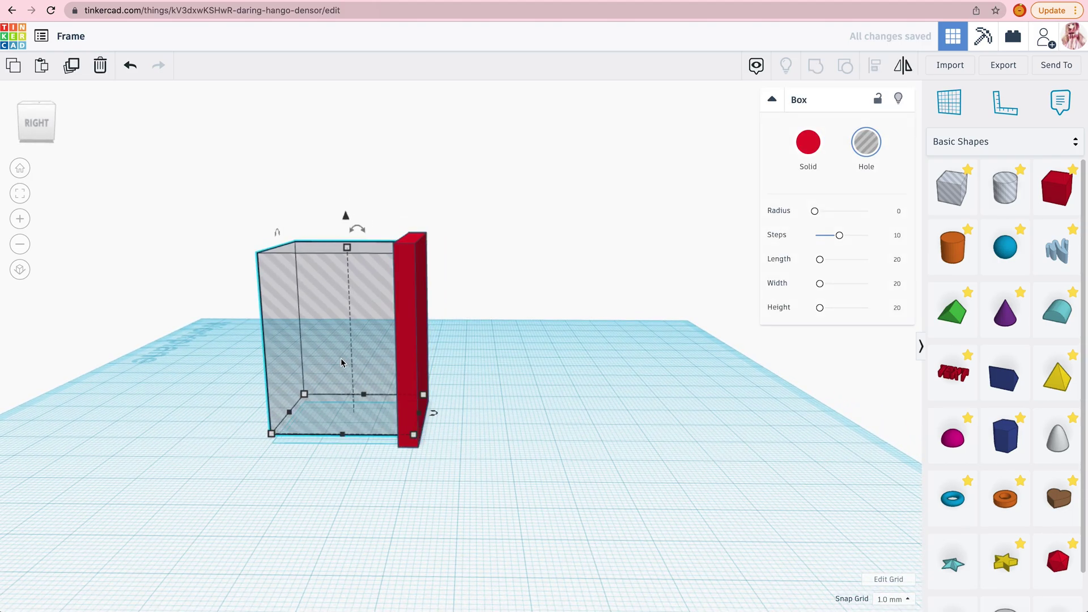
- Group the hole box with the red panel to cut a recess into its front
shift+click(412, 275)
key(ctrl+g)
click(466, 347)
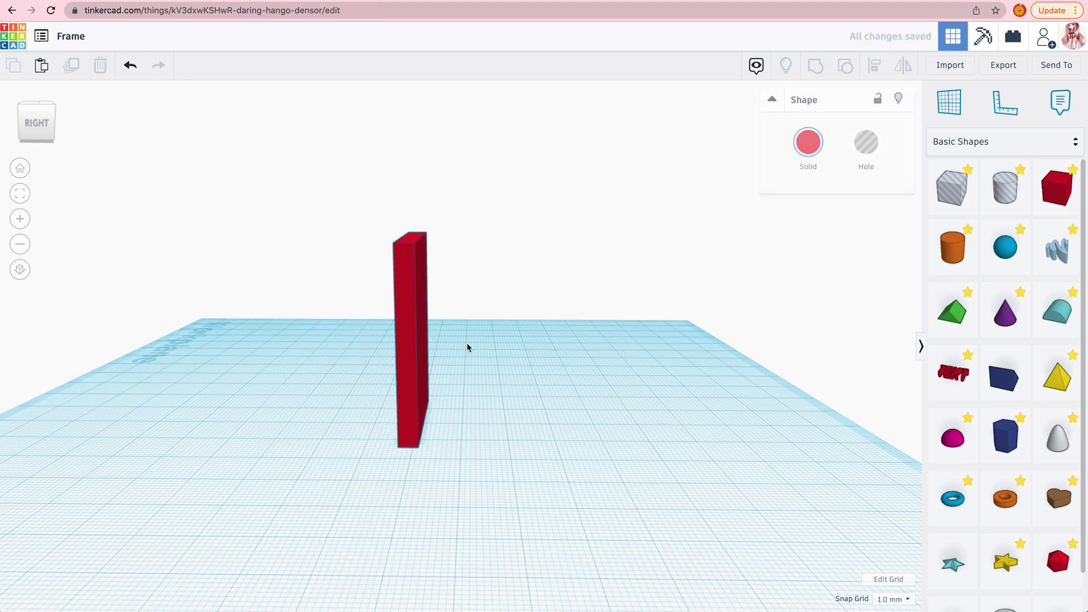
right_drag(466, 347, 685, 360)
- Copy the hole box out of the frame group, keep the frame grouped, and paste the copy as a solid white box
click(505, 337)
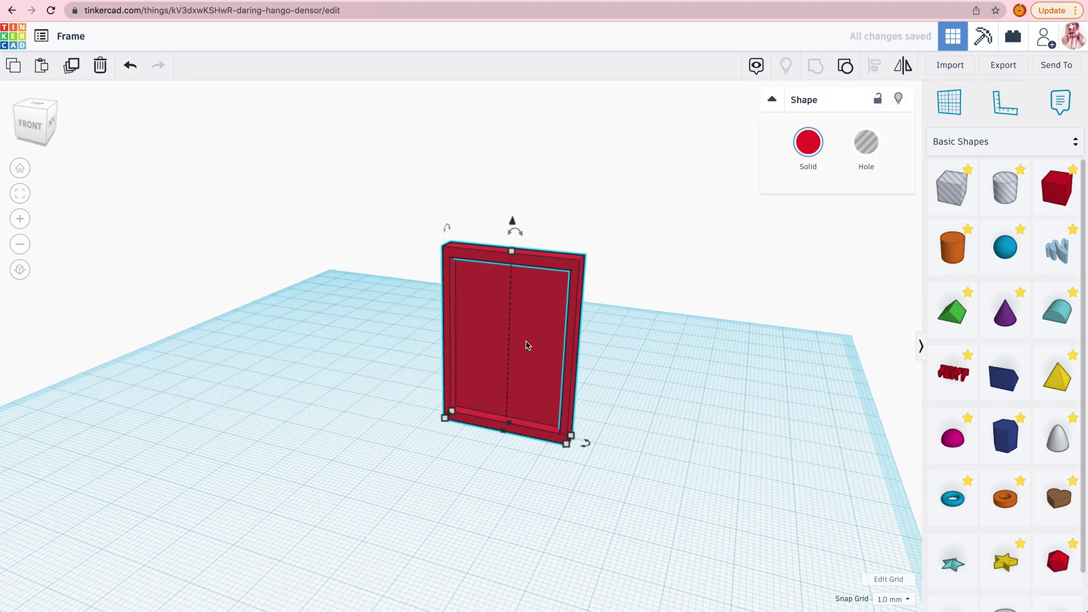
key(ctrl+shift+g)
click(495, 356)
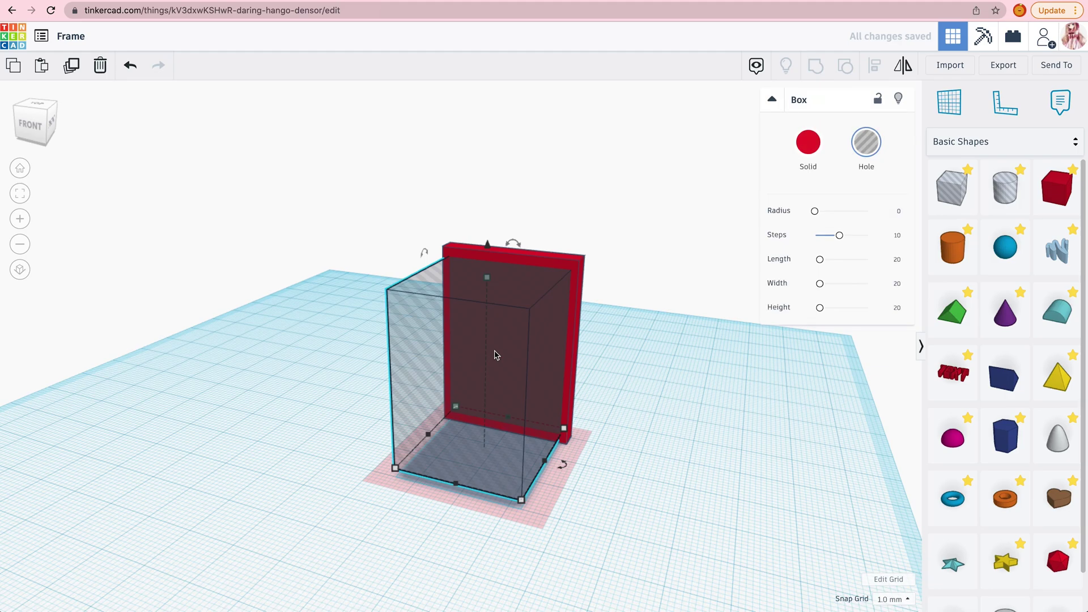
key(ctrl+z)
click(635, 384)
key(ctrl+v)
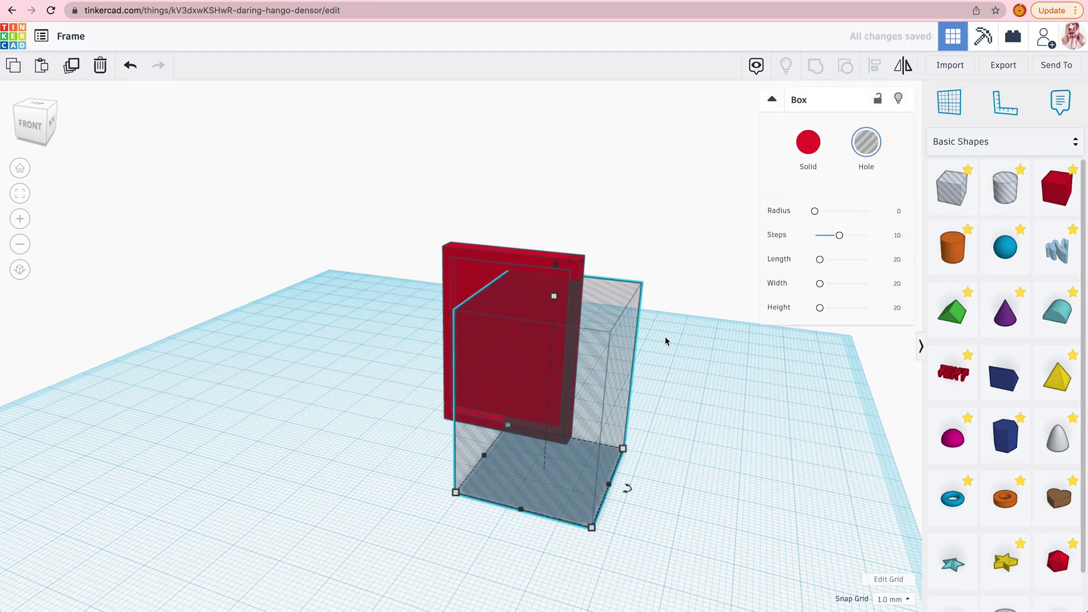
click(809, 144)
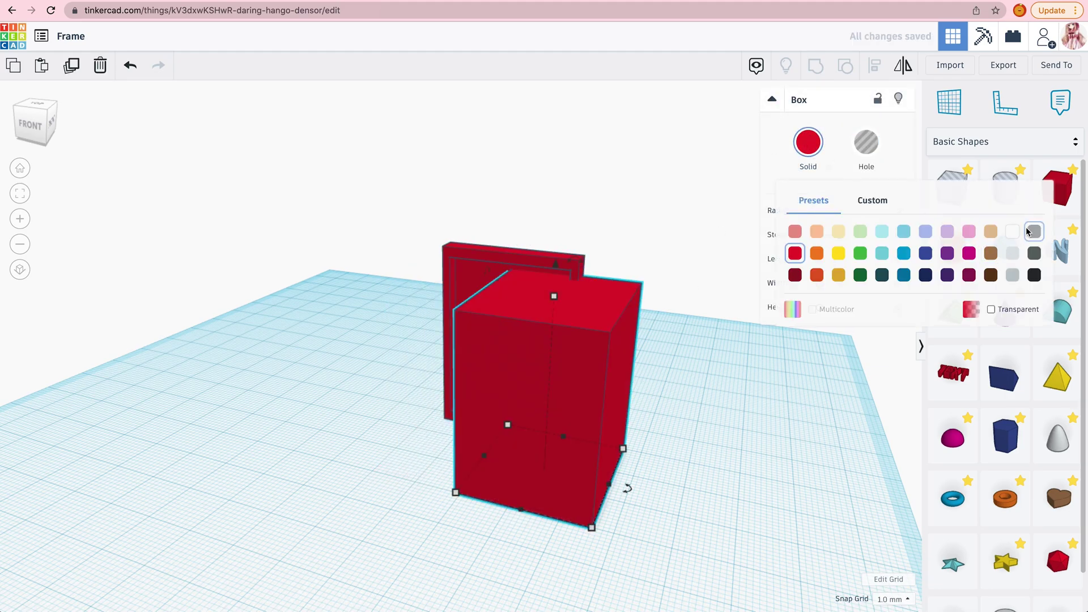
click(1013, 233)
- Recolour the grouped frame with a custom light pink
click(492, 261)
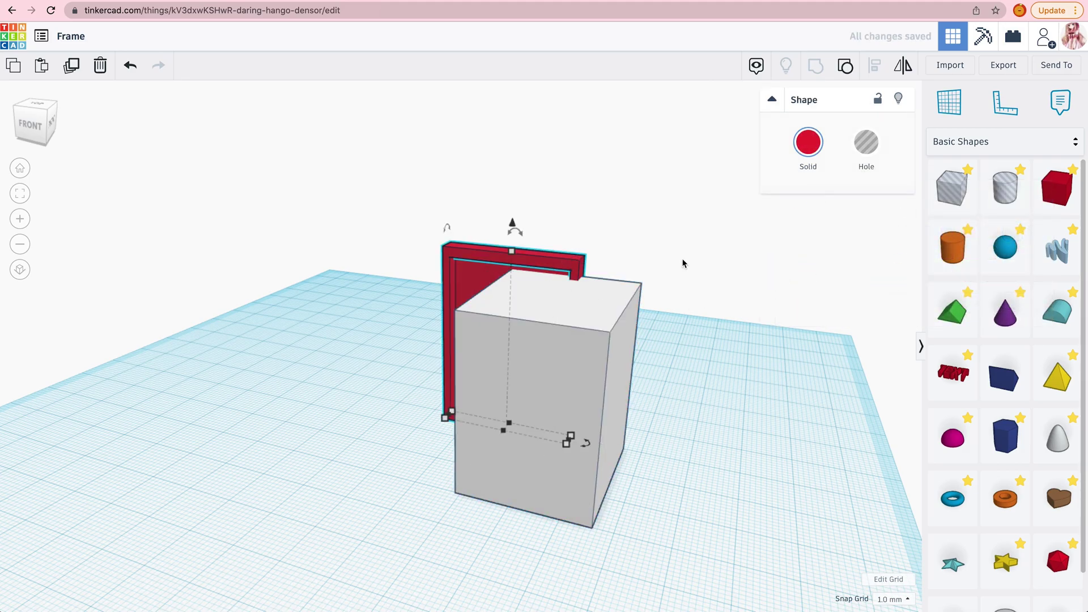
click(815, 143)
click(888, 201)
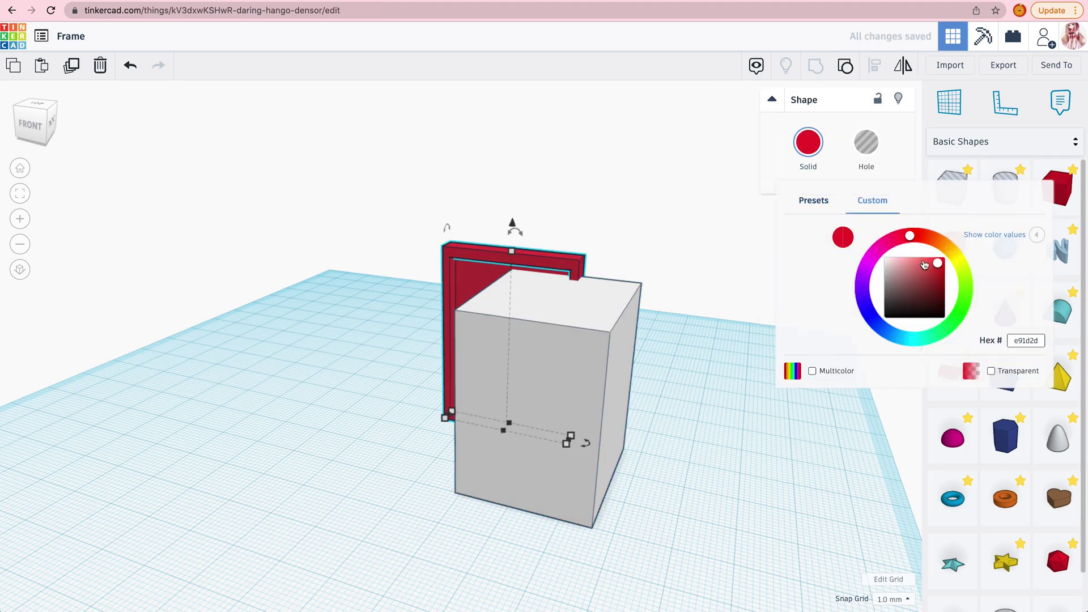
drag(941, 271, 906, 235)
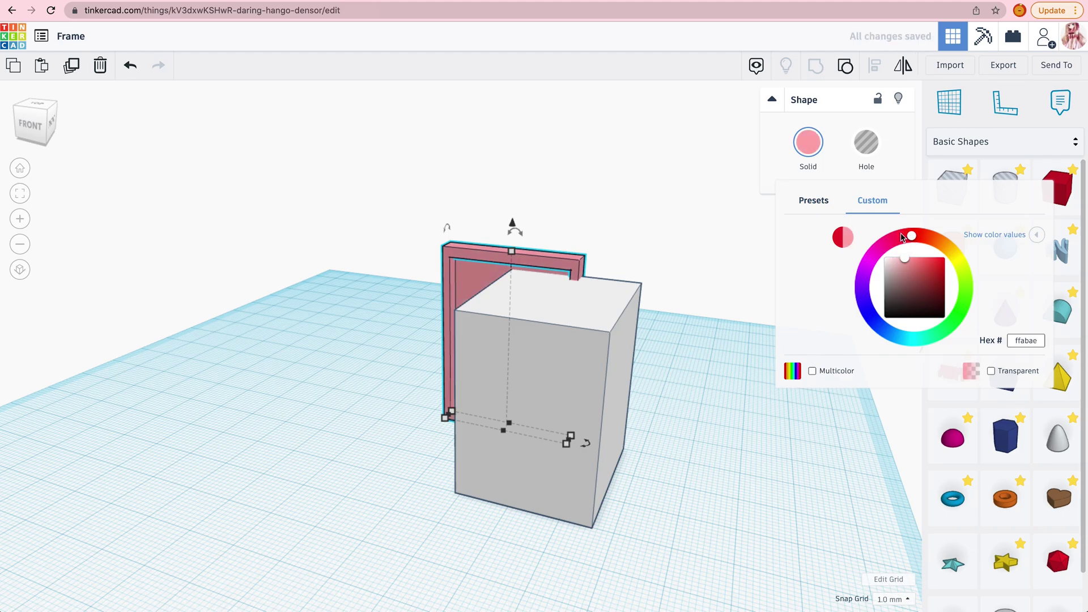
click(745, 400)
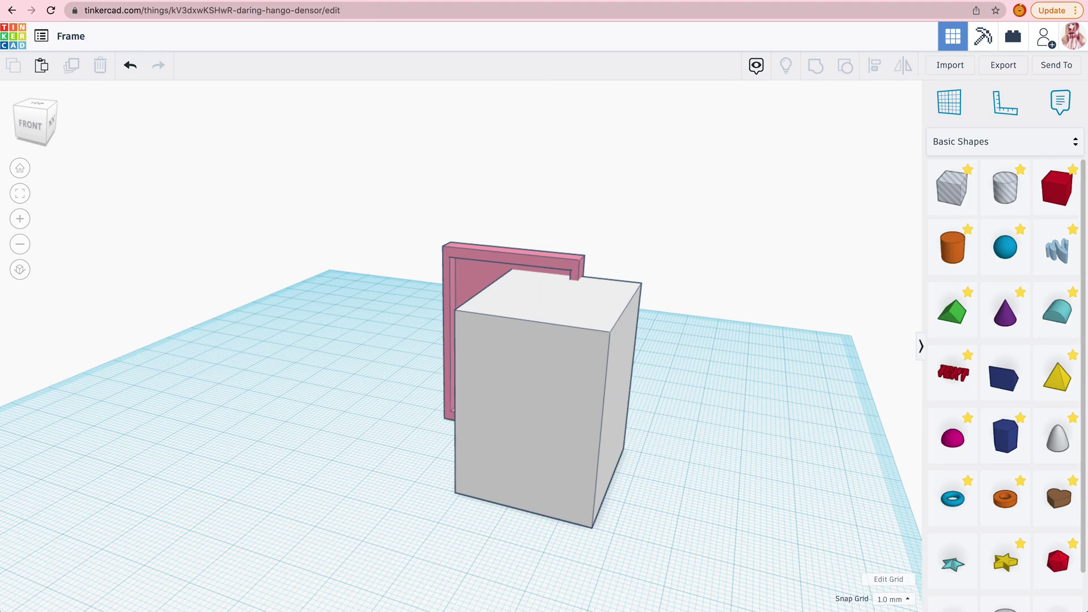
- Thin the white box to 2 mm and centre it with the pink frame in width and height
click(537, 502)
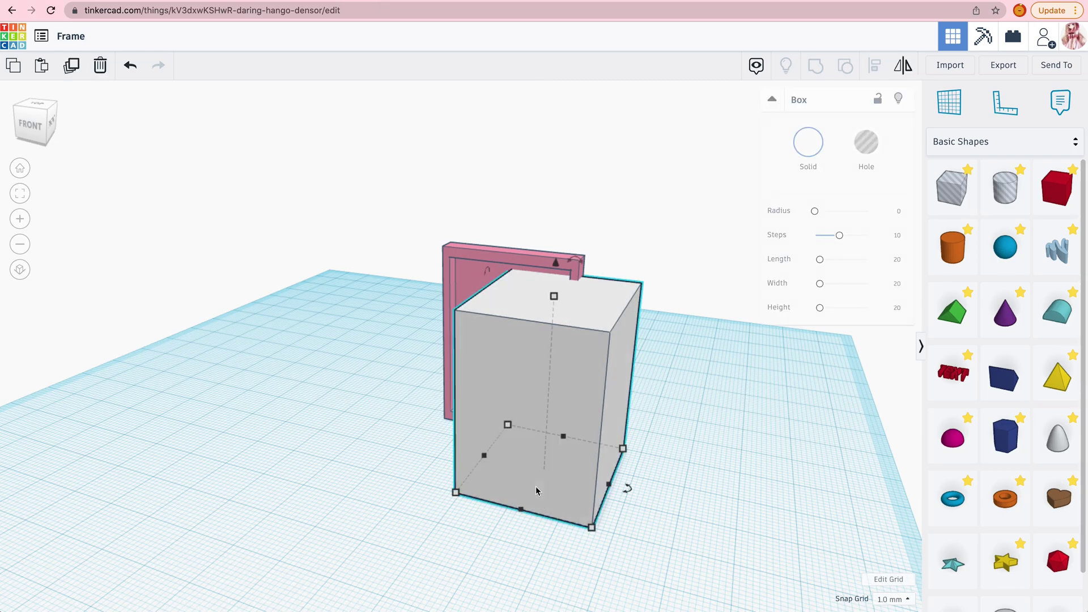
drag(520, 513, 568, 450)
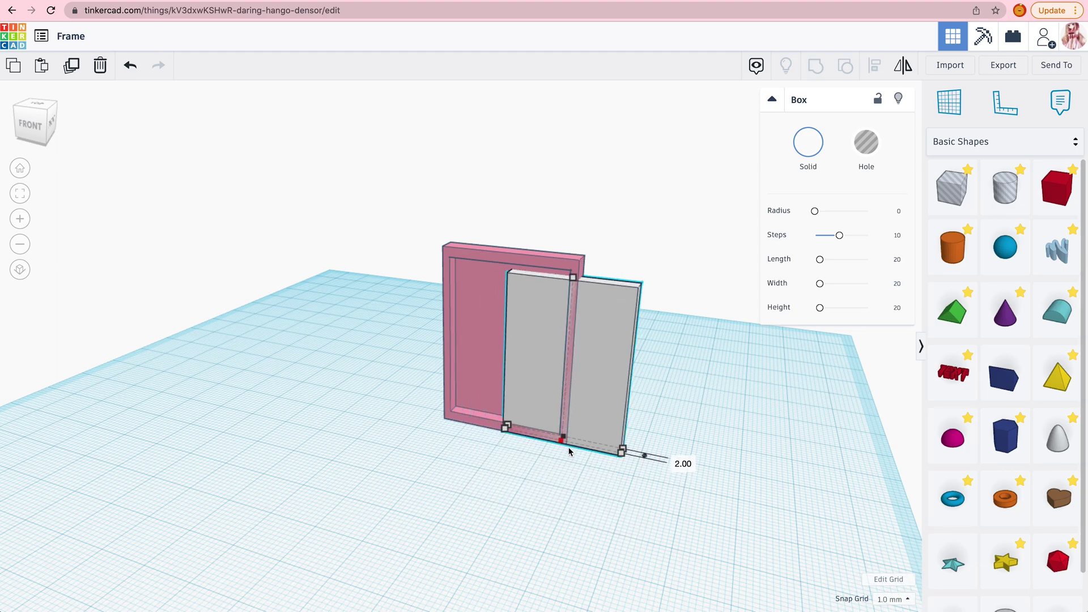
click(551, 260)
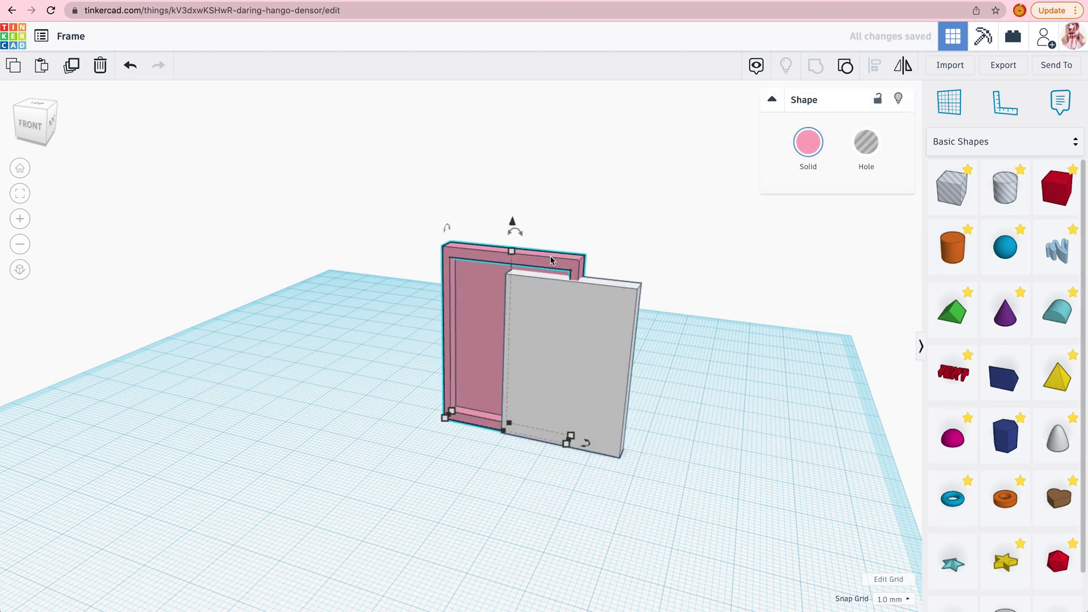
shift+click(571, 301)
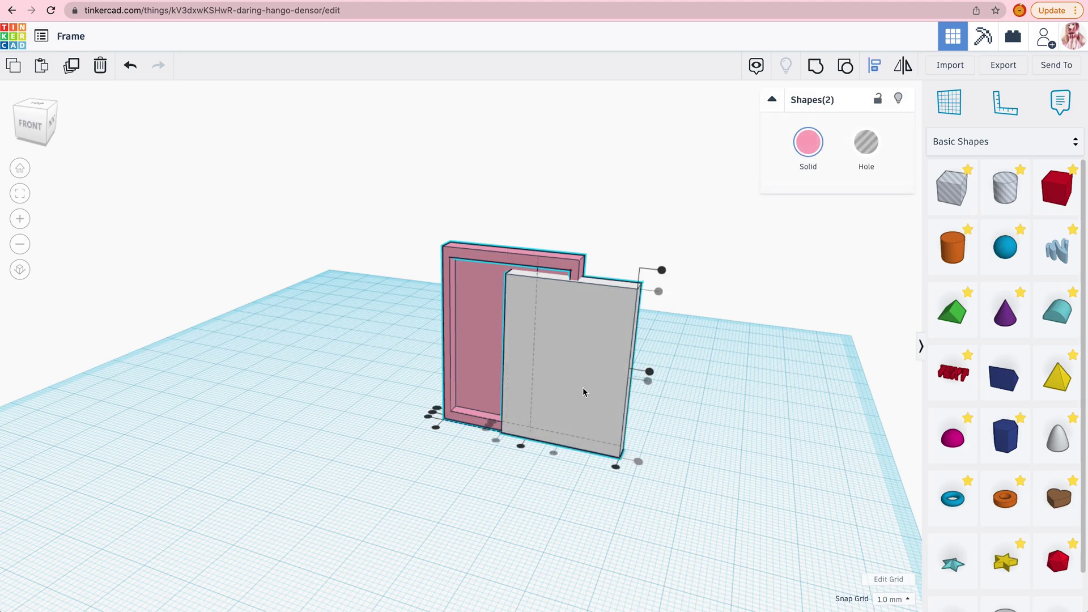
click(521, 447)
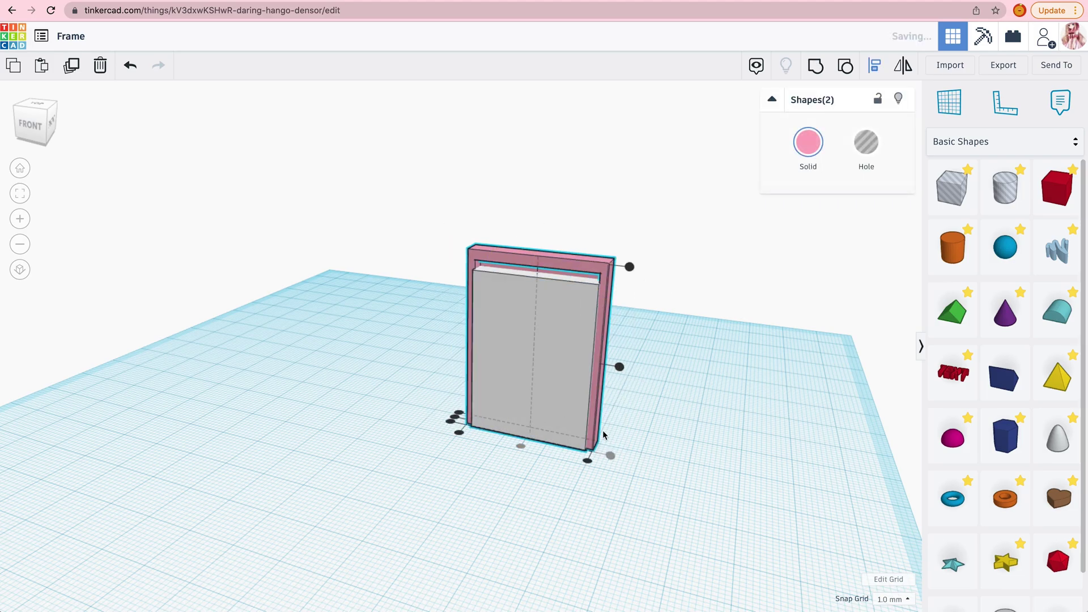
click(621, 369)
- Move the white panel backwards into the pink frame
click(644, 416)
right_drag(643, 415, 392, 370)
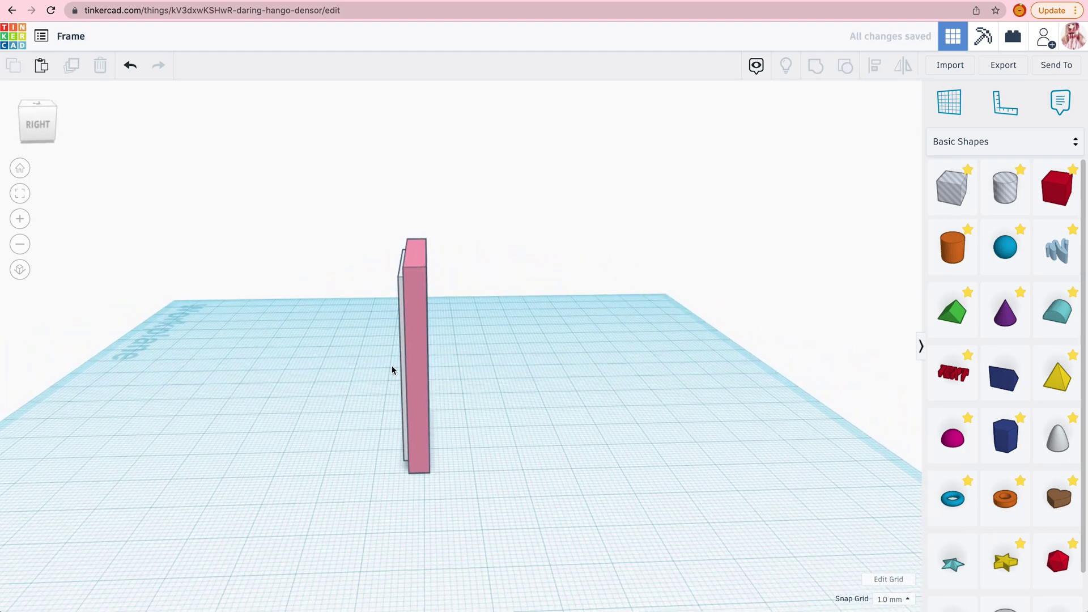
click(406, 374)
key(Right)
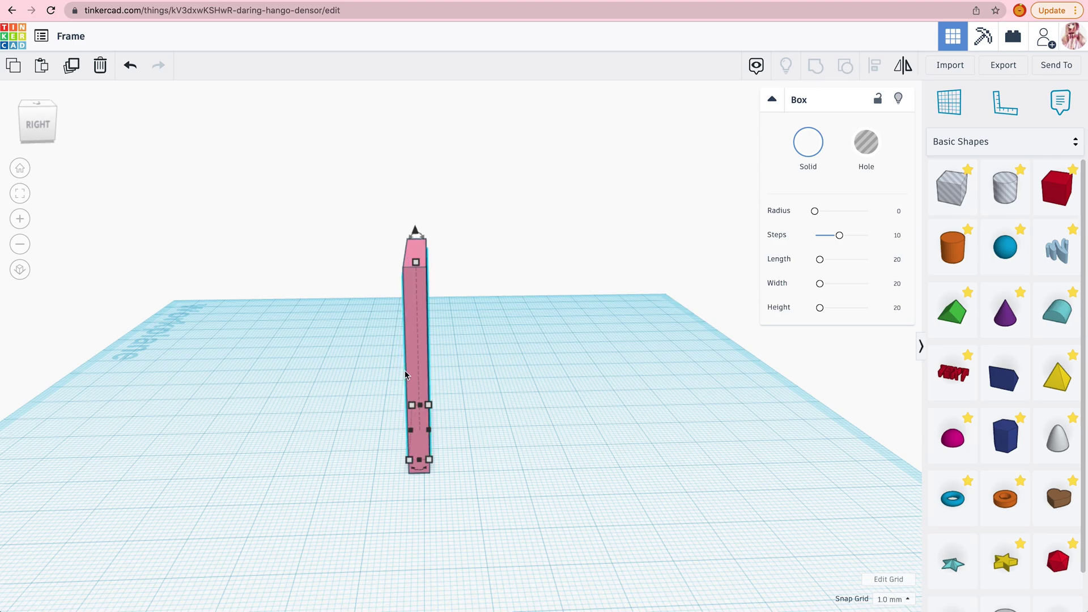
right_drag(443, 385, 403, 421)
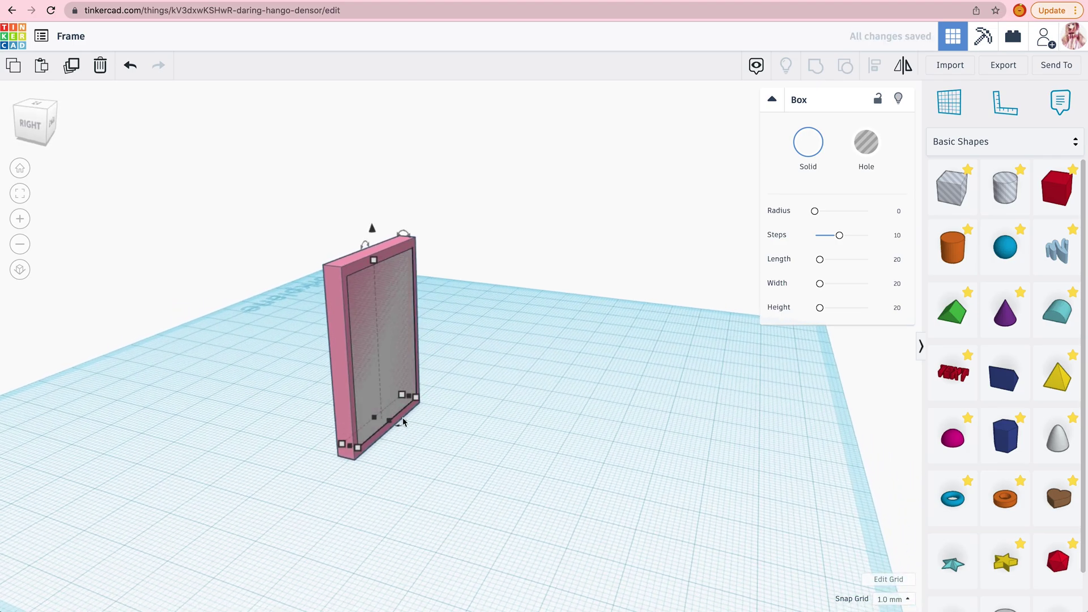
- Reduce the white panel's thickness to 2 mm so it sits against the back of the pink frame
drag(386, 422, 384, 422)
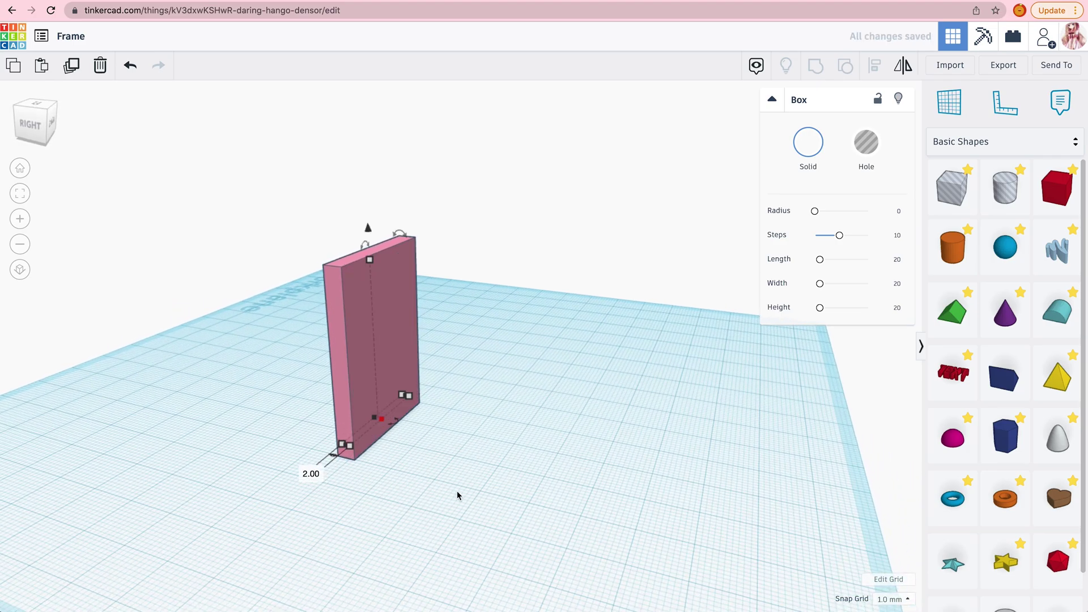
right_drag(458, 496, 780, 493)
click(810, 505)
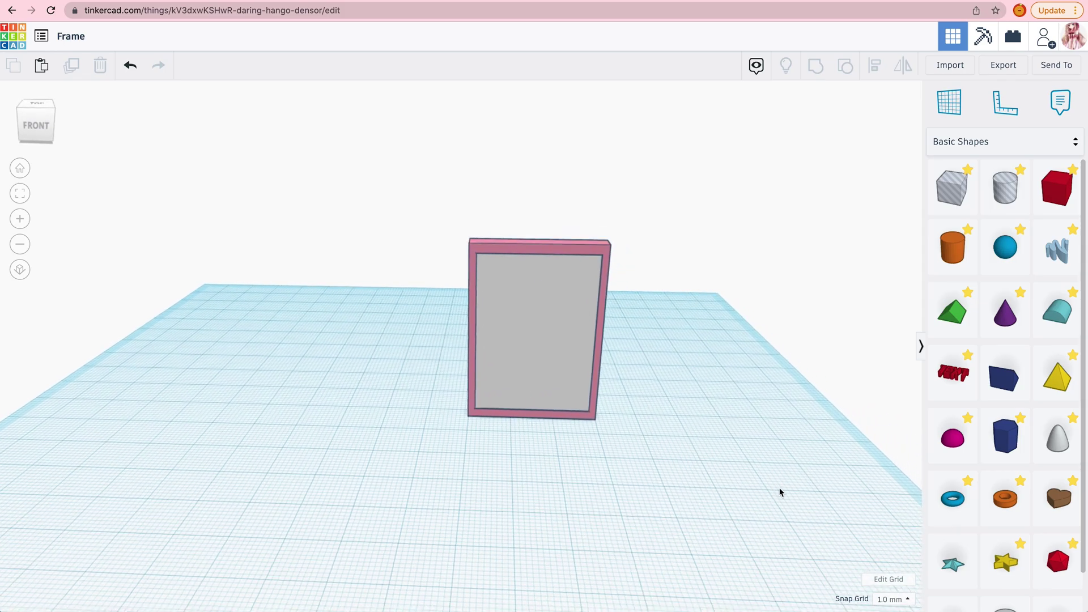
- Move the pink frame and white panel together sideways along the workplane, towards the left as seen from the front
drag(755, 493, 419, 102)
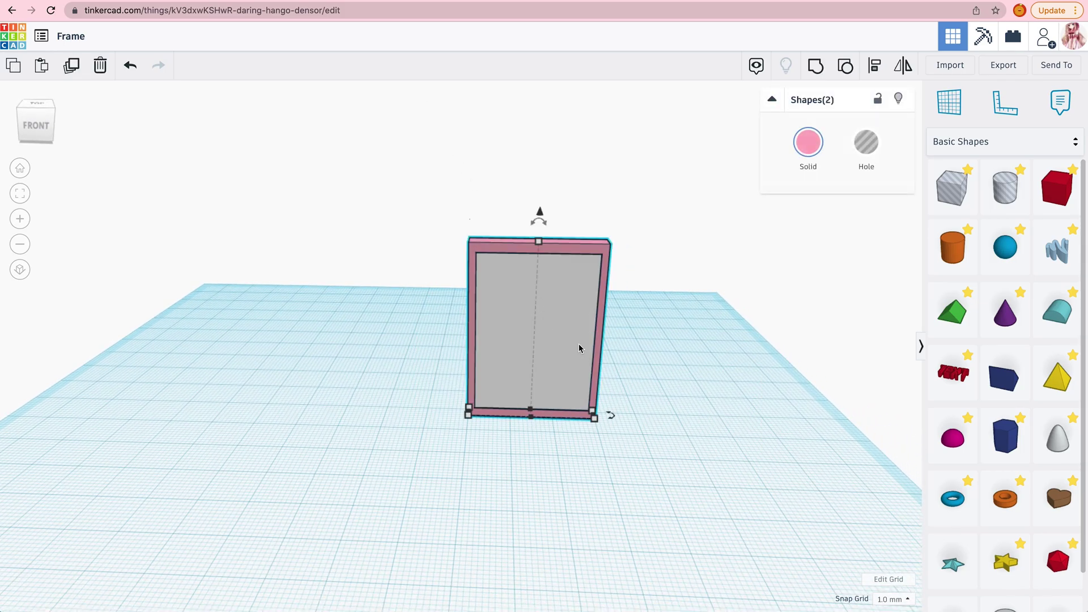
drag(579, 348, 483, 348)
click(589, 369)
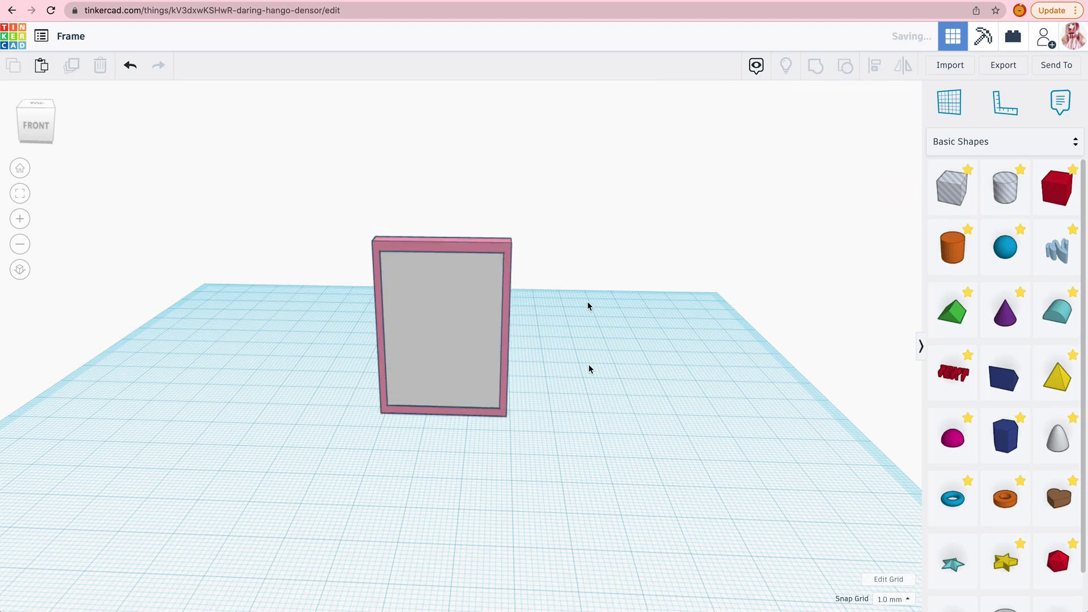
- Duplicate the pink frame in place and make the copy transparent white
click(505, 250)
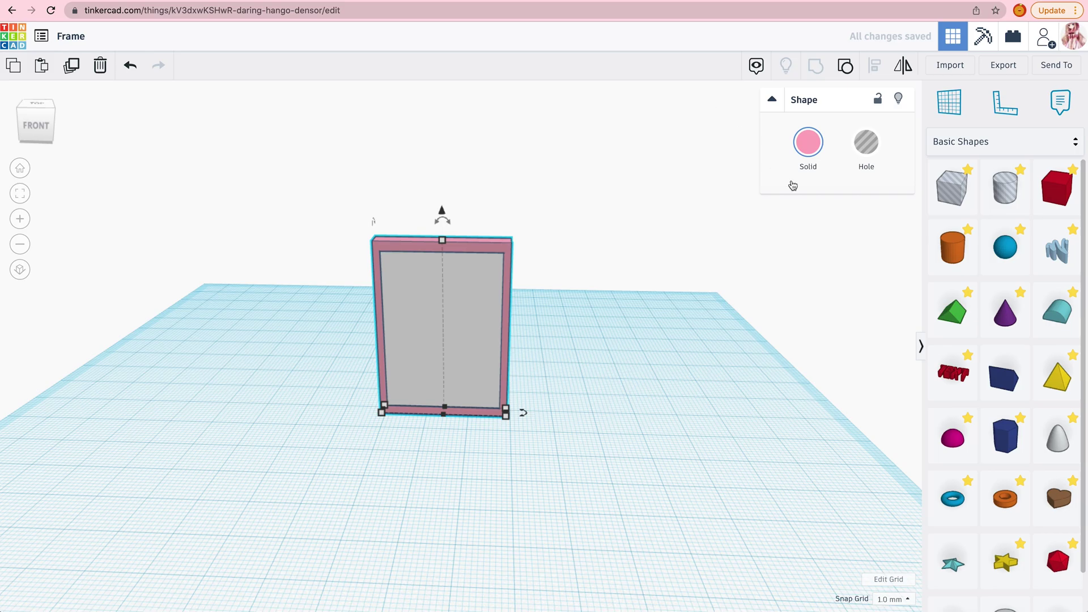
click(809, 142)
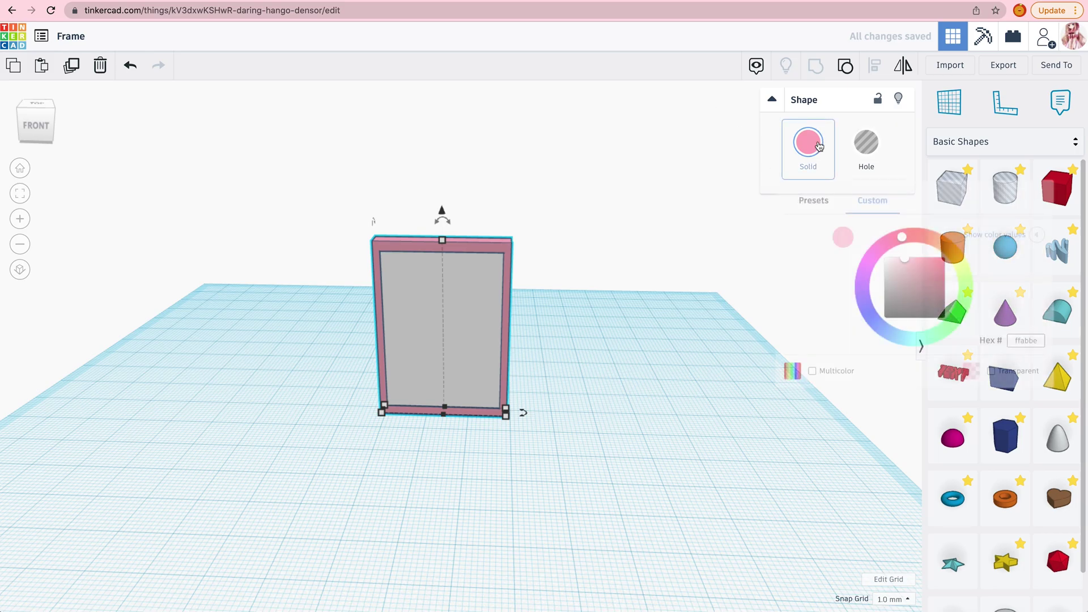
click(829, 207)
click(1009, 235)
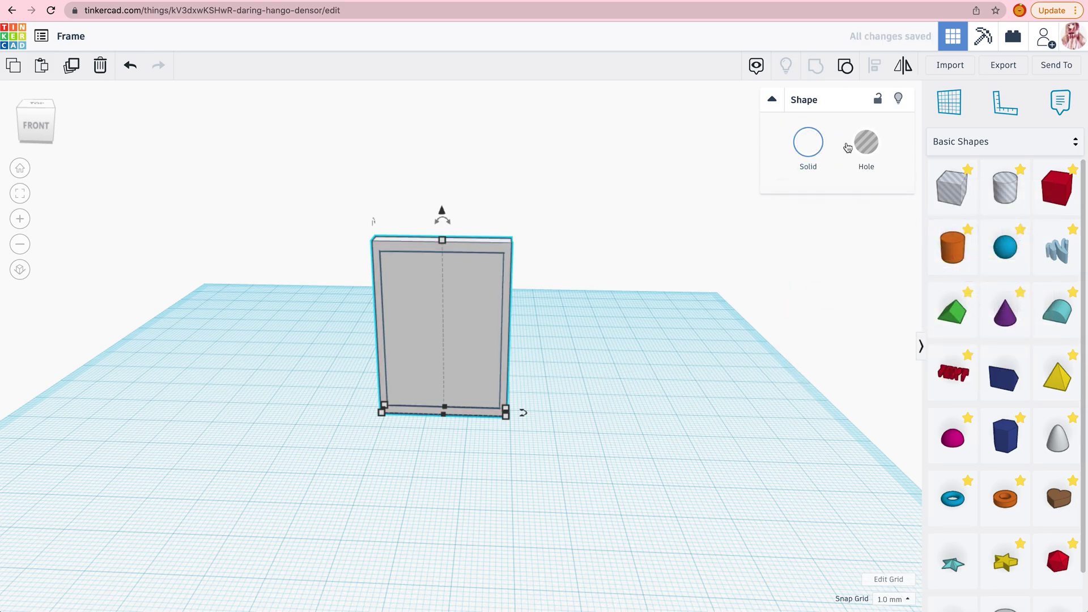
click(825, 145)
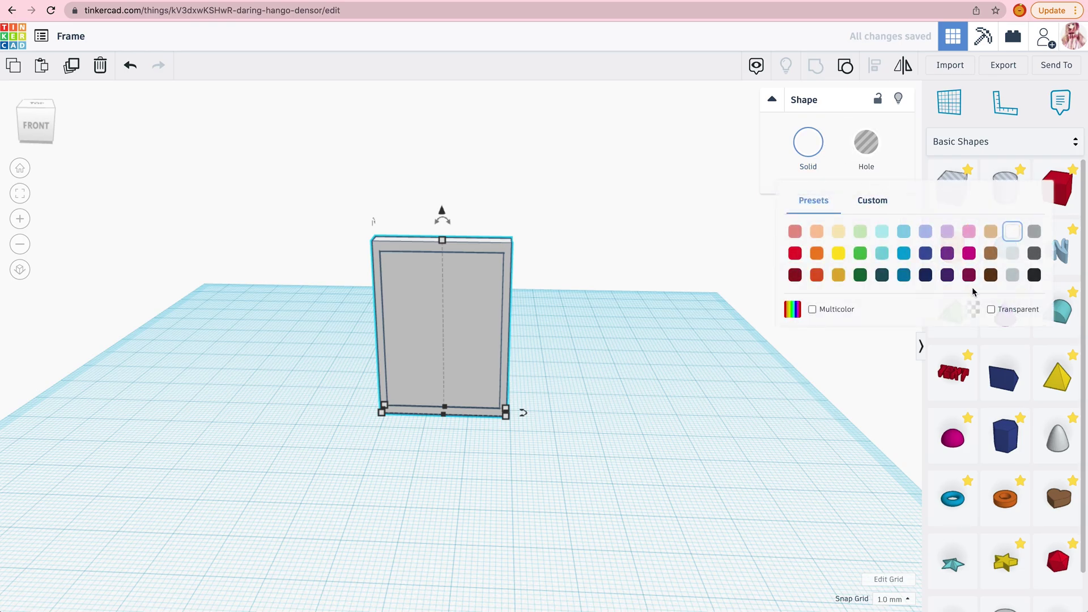
click(994, 312)
right_drag(697, 334, 694, 364)
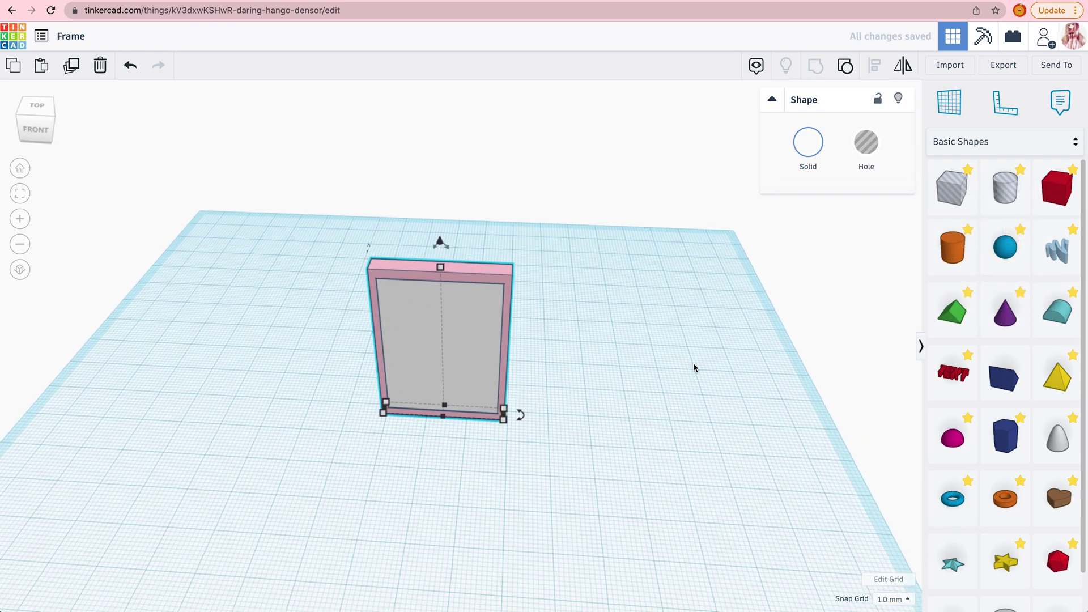
- Shift the transparent frame copy forward out of the pink frame and thin it to 1 mm
key(Down)
key(Down)
key(Down)
key(Down)
key(Down)
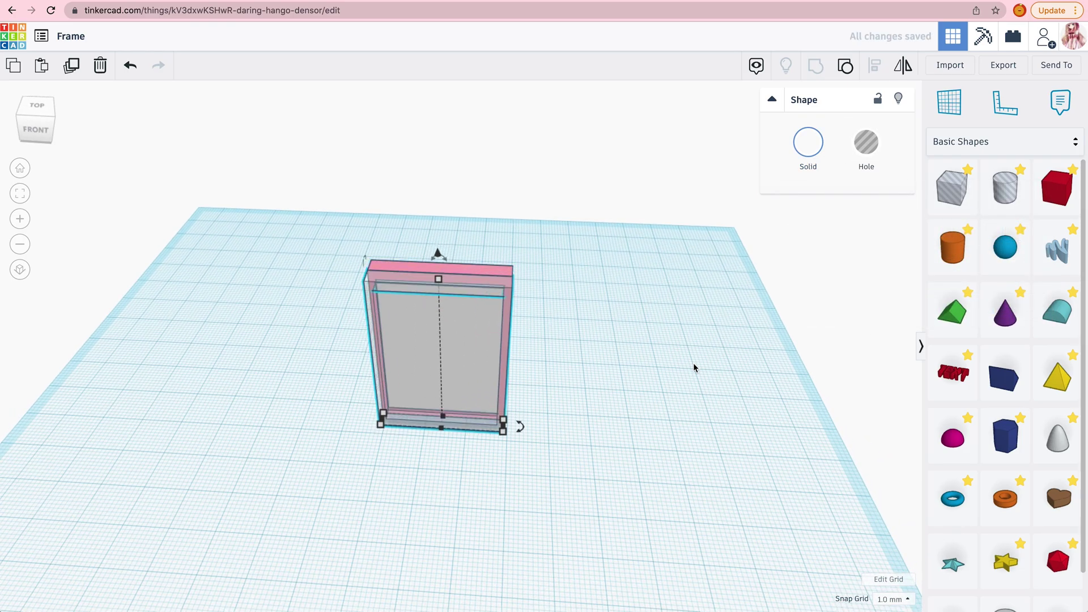
key(Down)
key(Up)
key(Up)
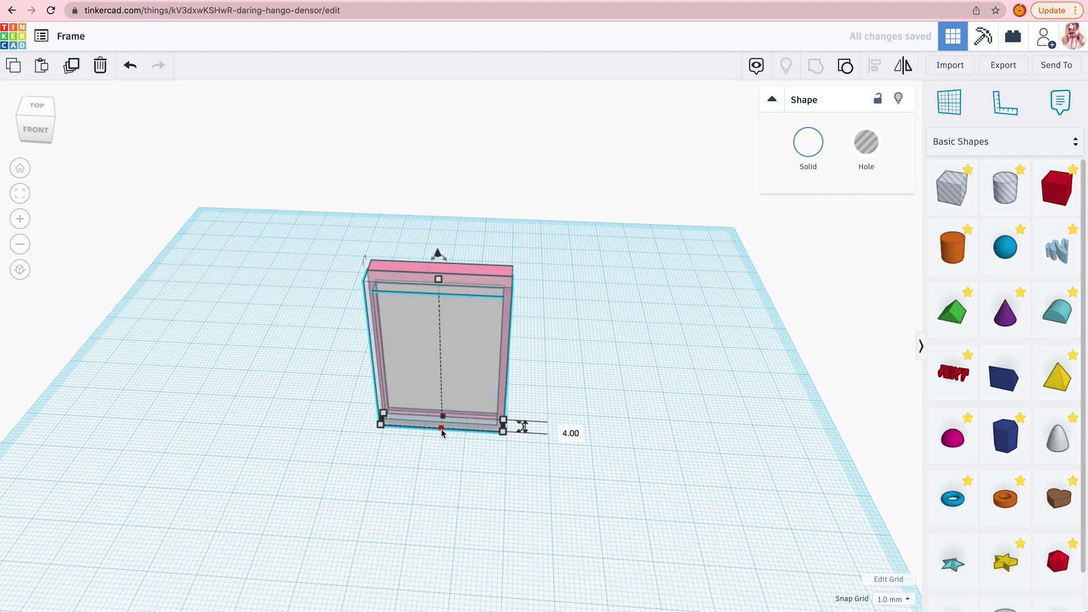
drag(443, 432, 444, 424)
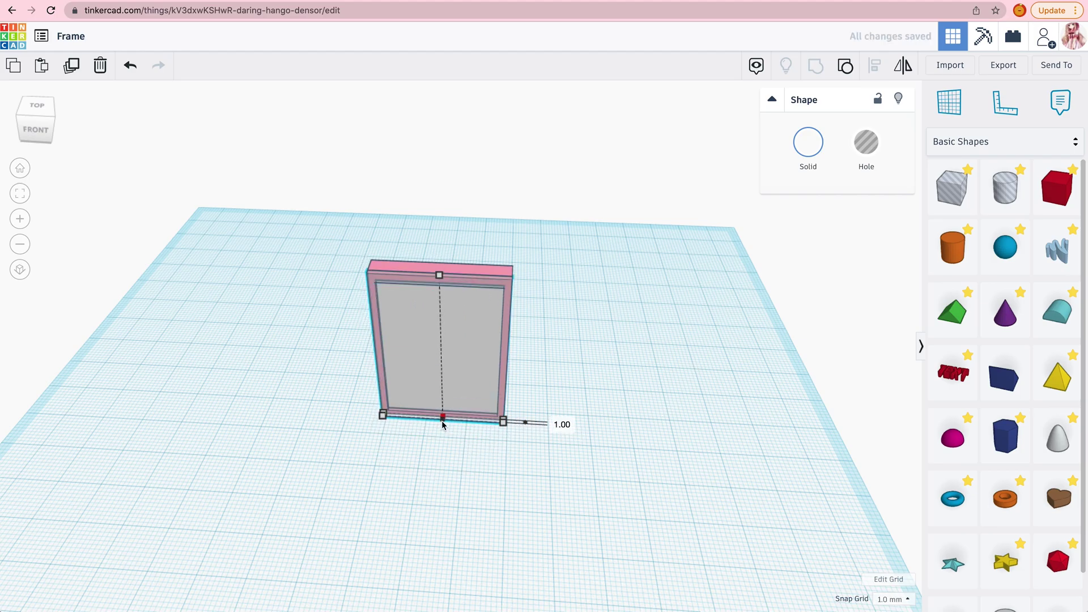
click(574, 401)
- Delete the transparent copy in front of the pink frame
right_drag(574, 400, 410, 370)
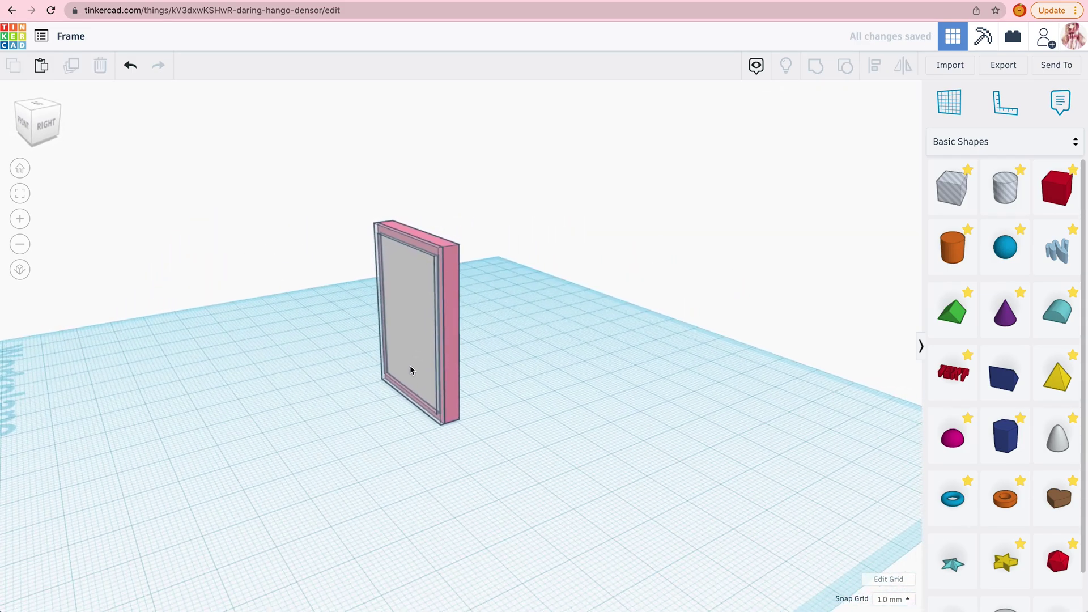
click(410, 370)
key(Delete)
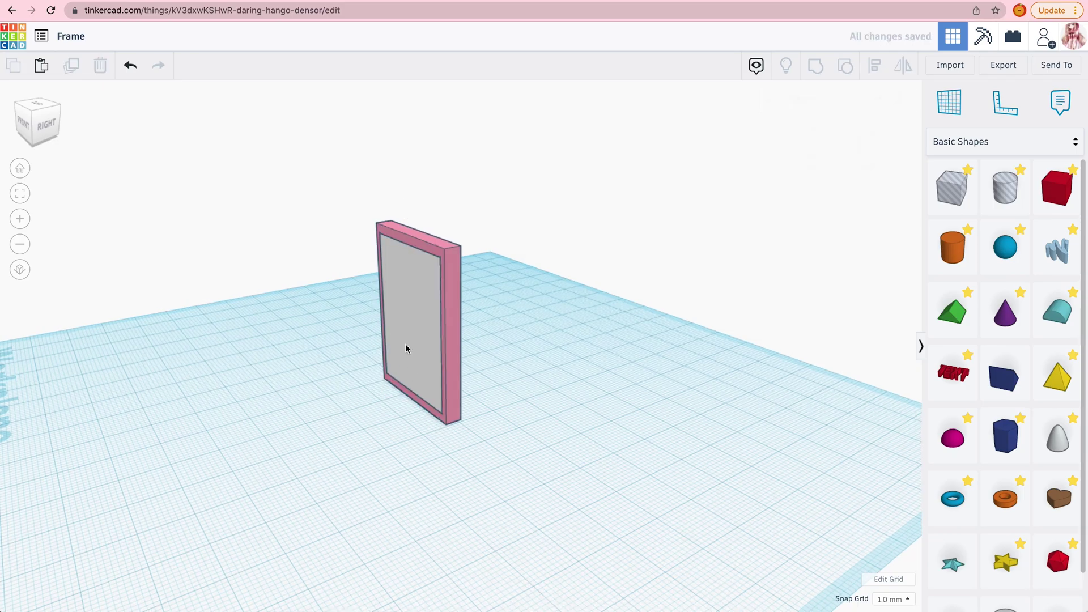
- Duplicate the white panel as a 1 mm thick pane, bring it to the frame's front, and make it transparent
click(406, 348)
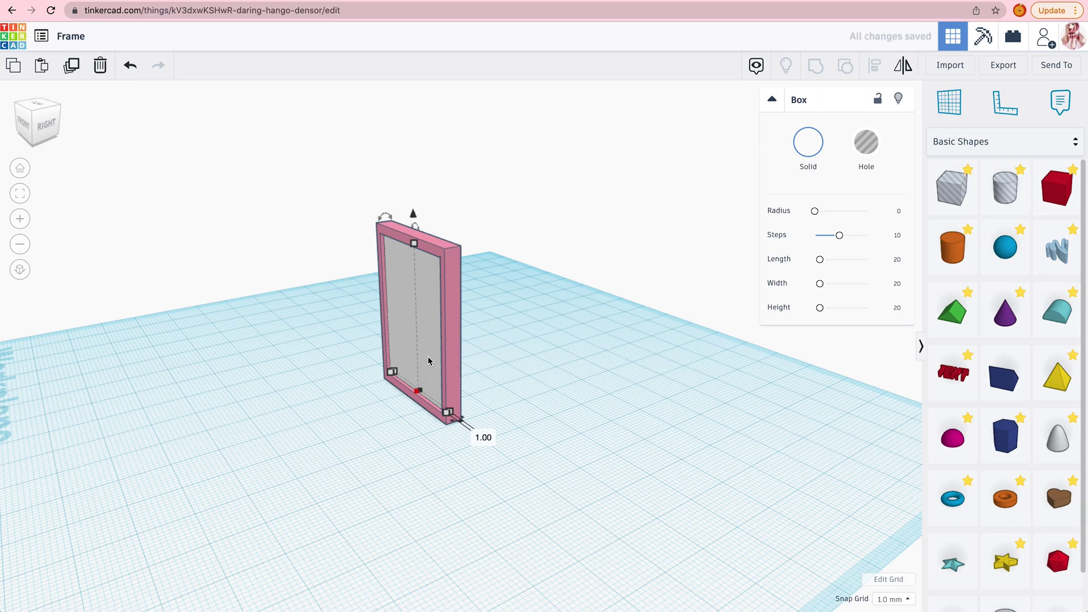
right_drag(428, 360, 505, 379)
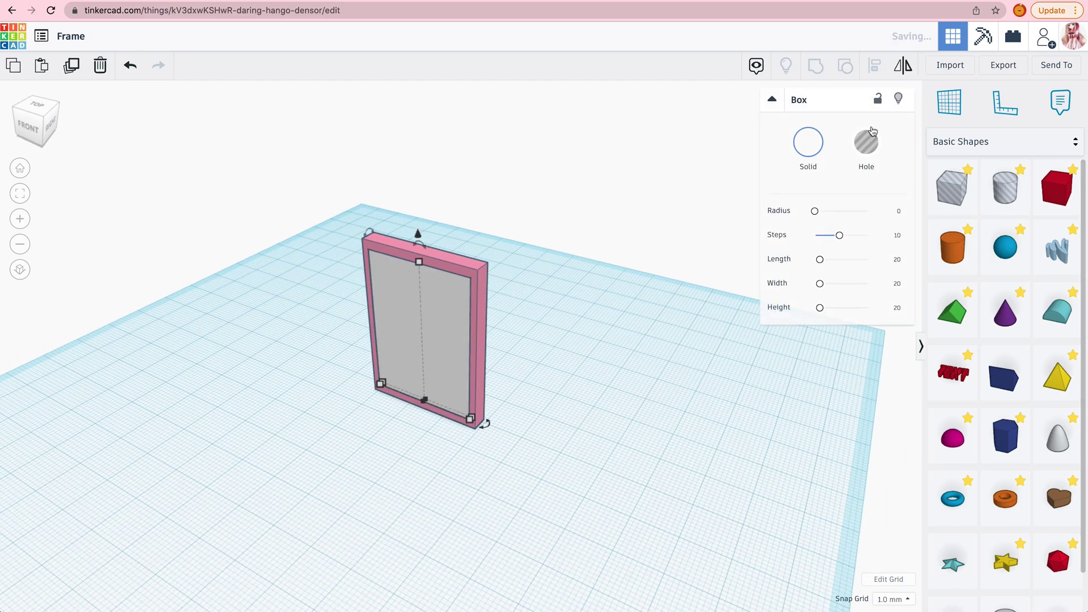
click(818, 170)
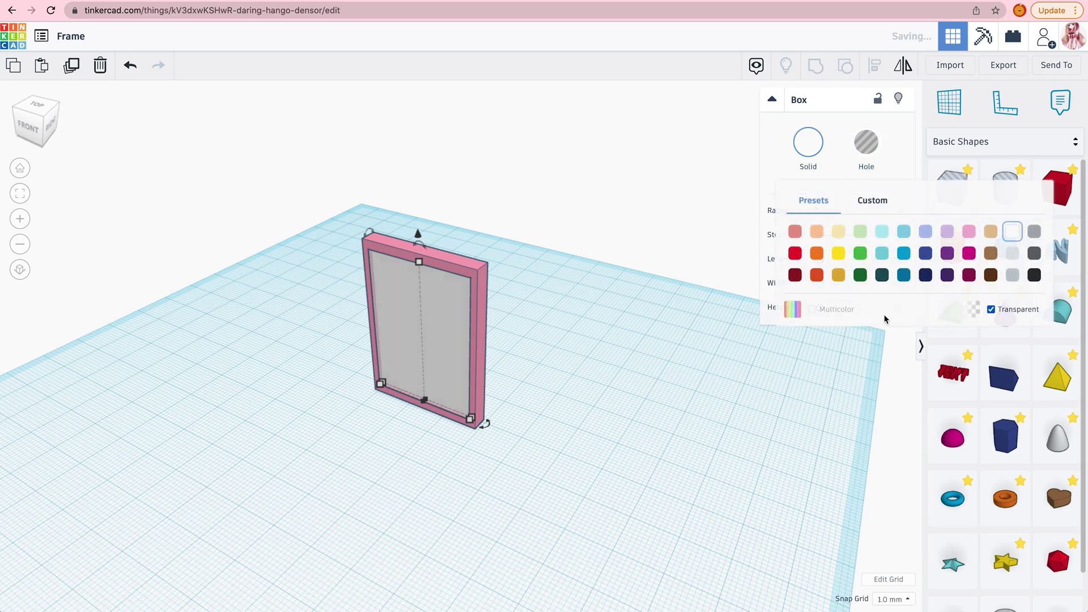
click(576, 383)
- Place a red box behind the frame and reshape it into a narrow flat slab 1 mm high
right_drag(576, 383, 486, 499)
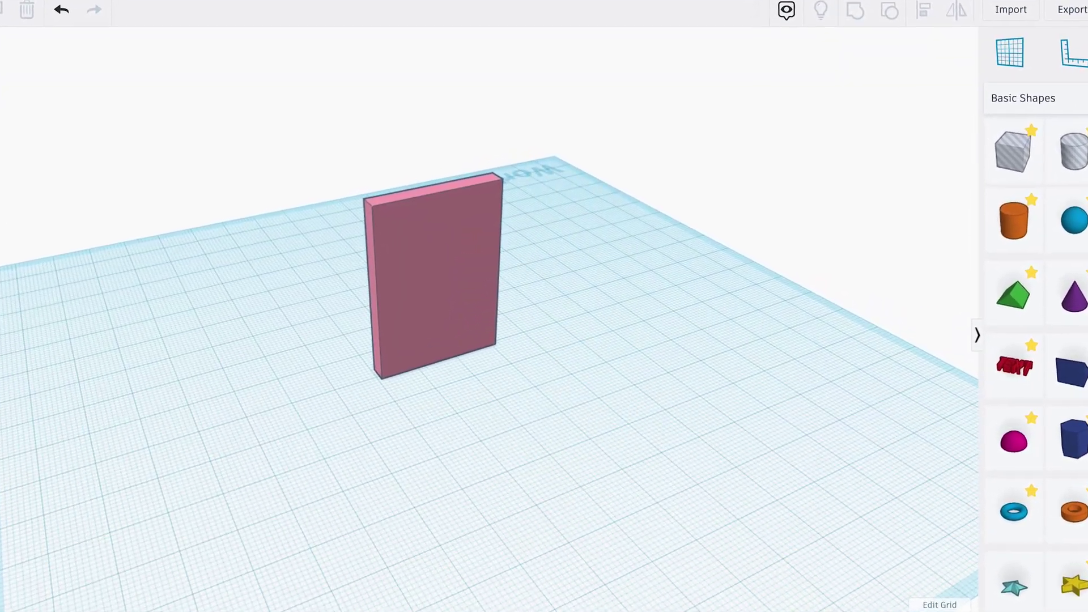
click(556, 429)
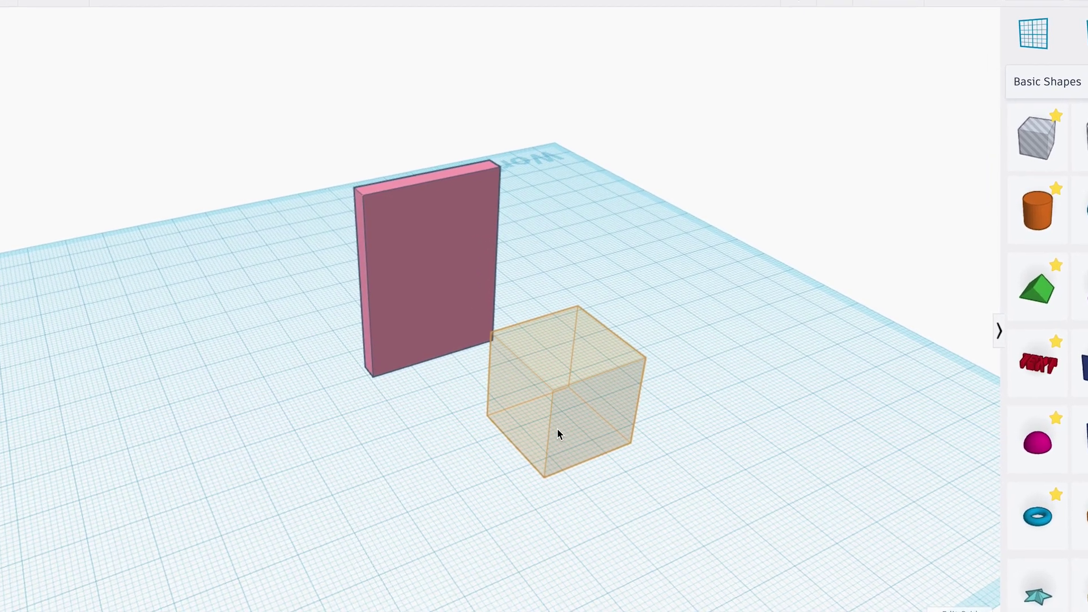
click(557, 428)
drag(566, 349, 534, 434)
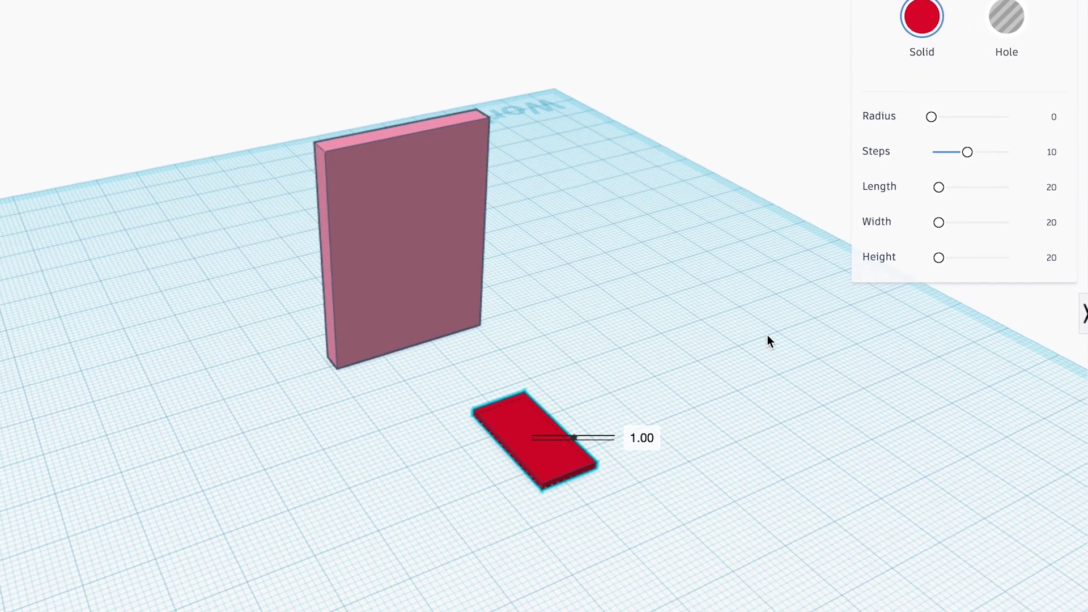
- Tilt the red slab up into a steep leaning position and move it against the back of the frame as a stand
right_drag(767, 341, 350, 347)
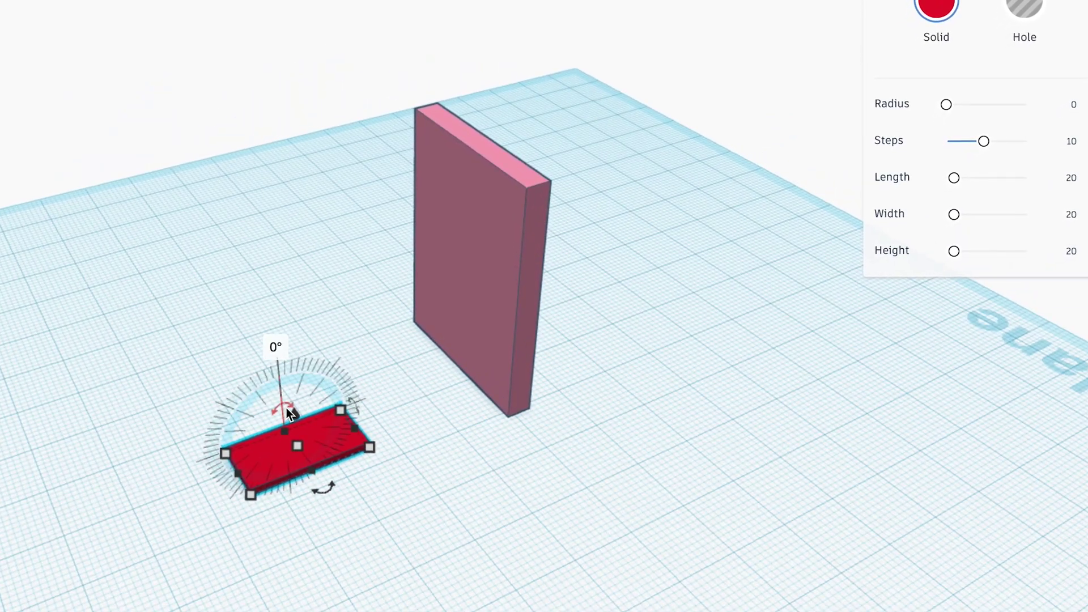
drag(282, 405, 226, 423)
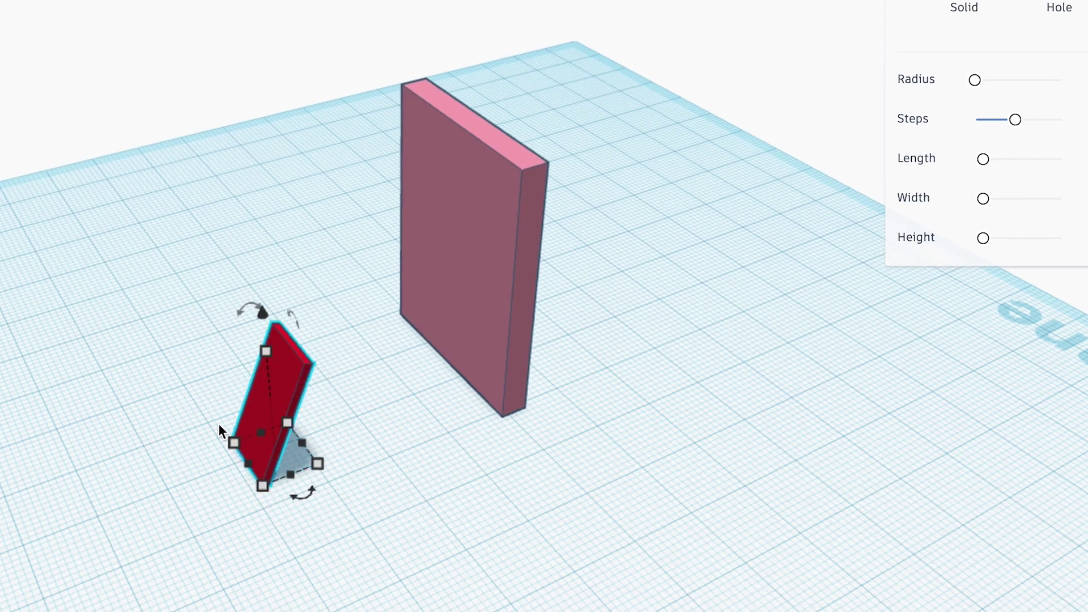
right_drag(638, 461, 468, 440)
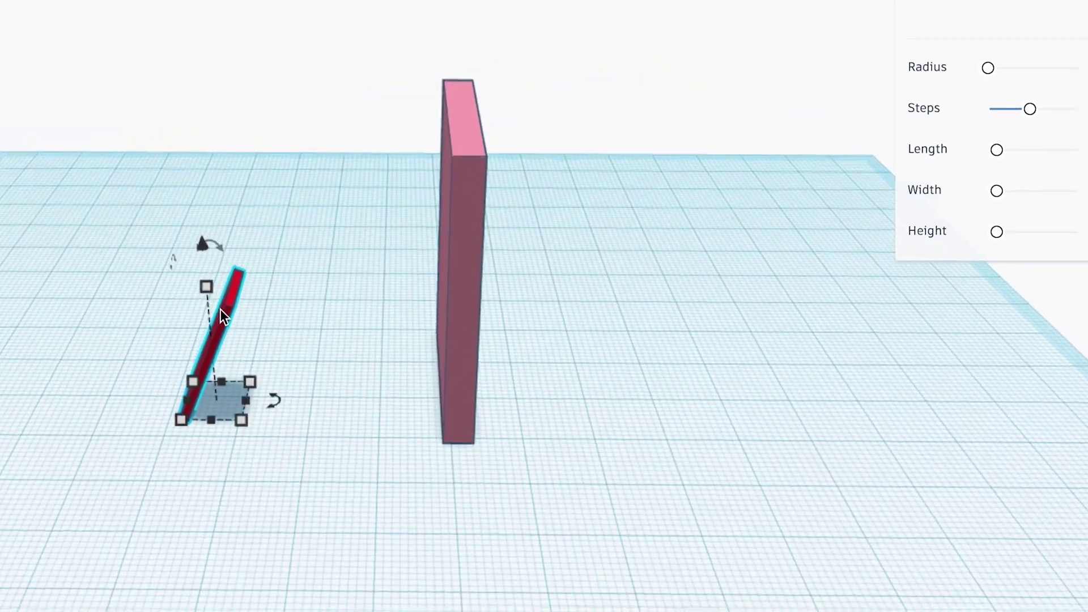
drag(206, 287, 424, 270)
- Tilt the pink frame with its panels backwards by 23° to lean on the stand
right_drag(649, 384, 521, 209)
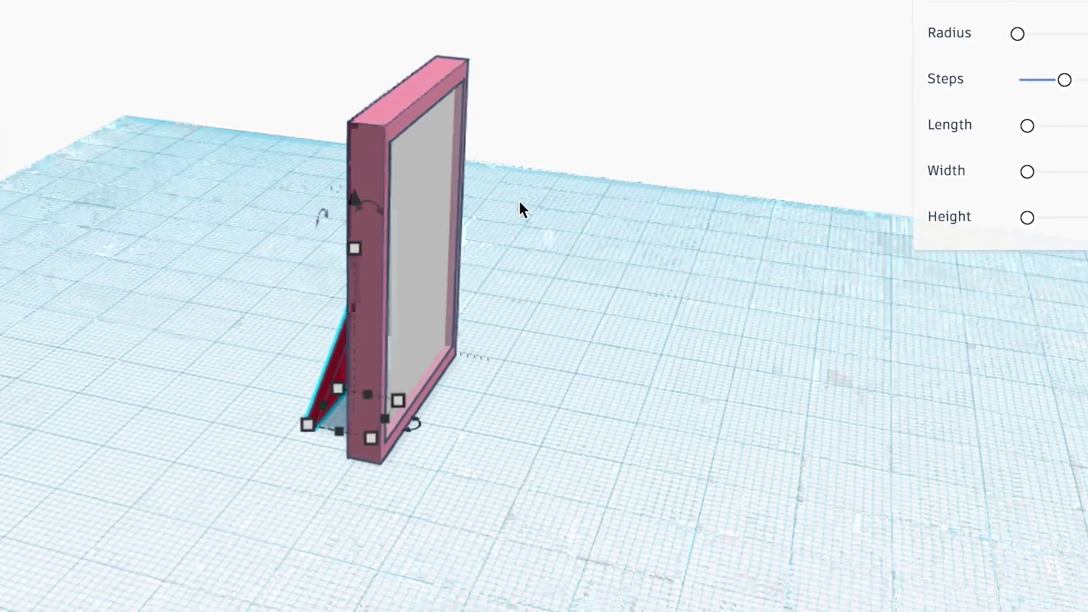
click(454, 100)
right_drag(670, 231, 856, 238)
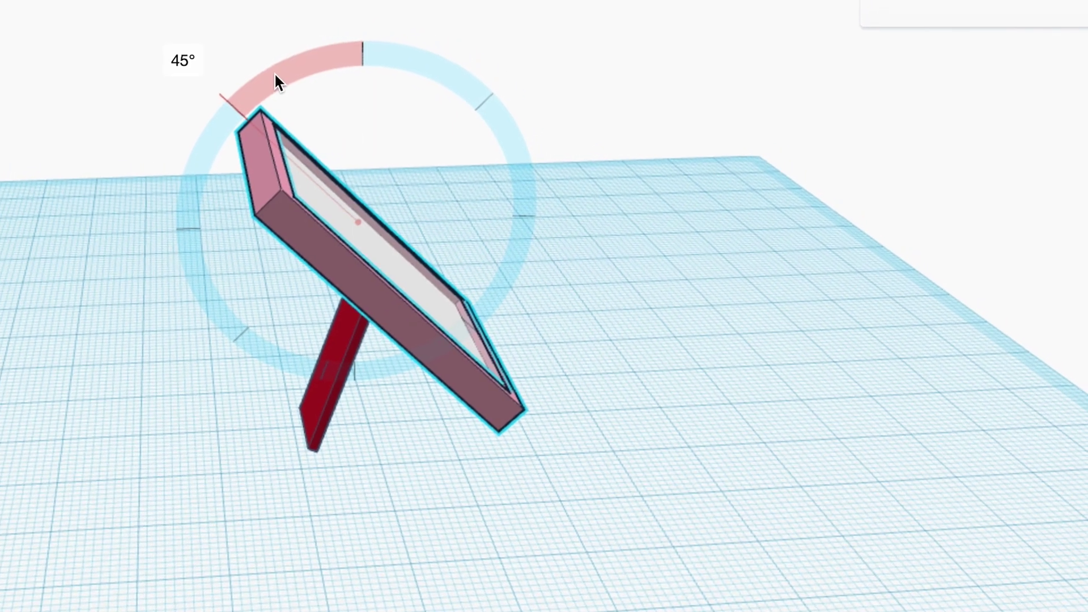
drag(274, 79, 255, 105)
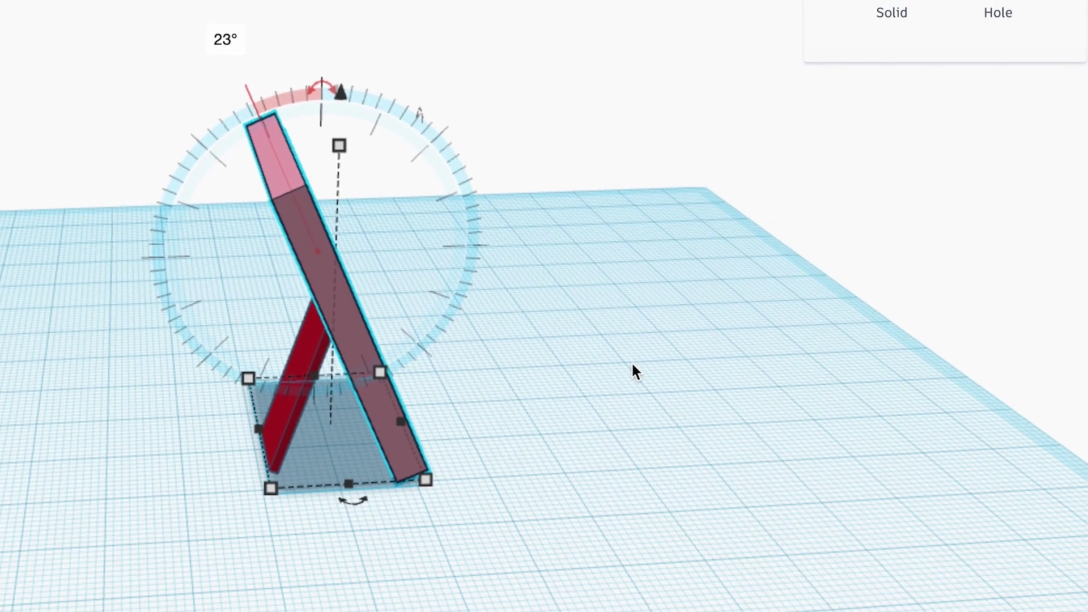
click(633, 363)
- Select all shapes and align them so the red stand is centred across the frame's width
right_drag(647, 366, 732, 379)
key(super+a)
key(l)
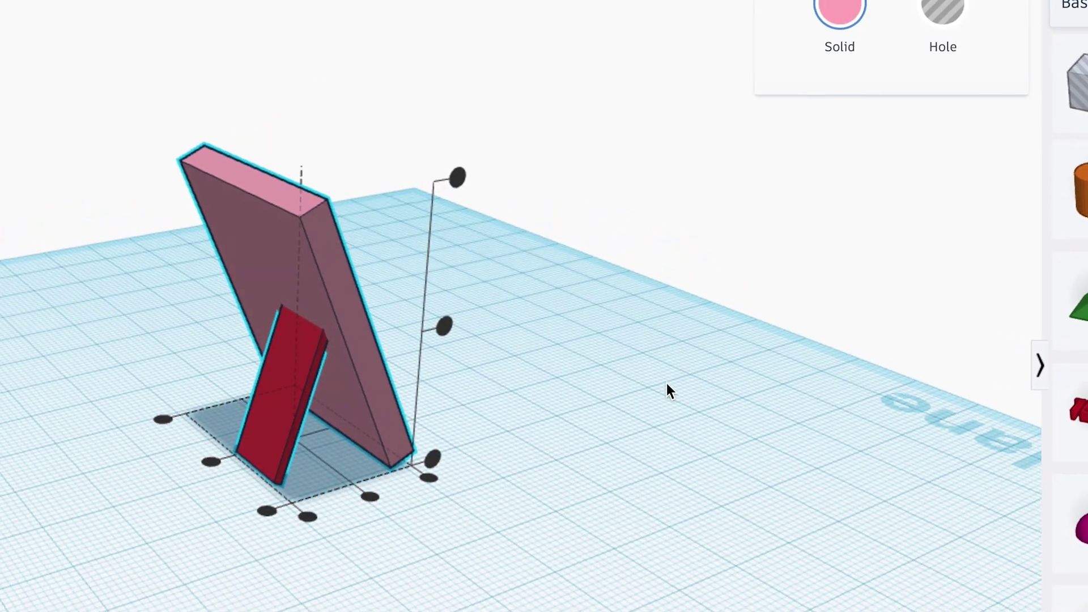
click(472, 598)
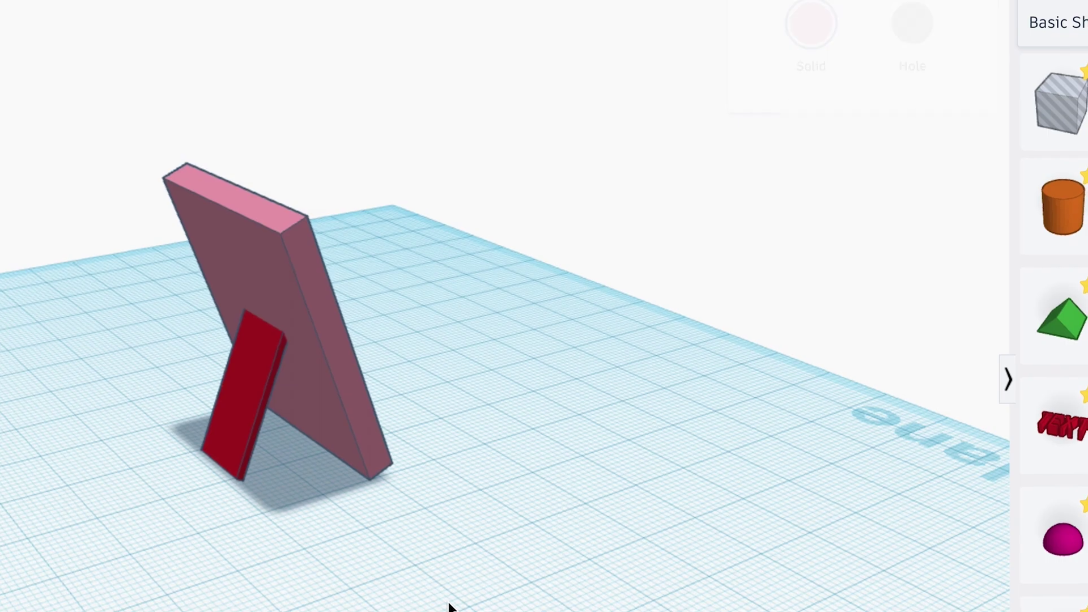
right_drag(449, 603, 159, 607)
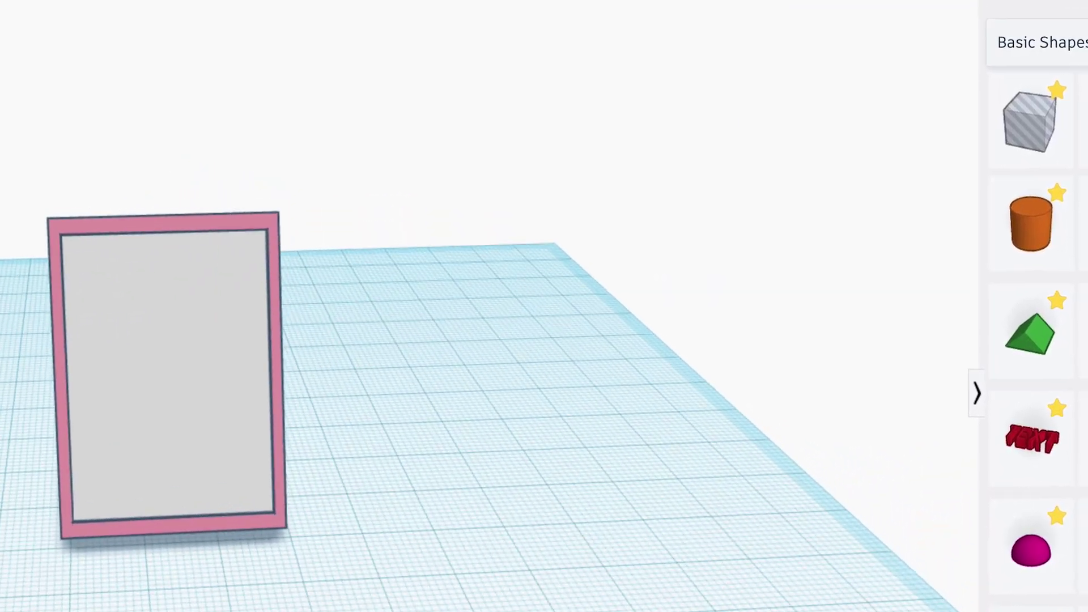
right_drag(510, 397, 368, 323)
key(ctrl+a)
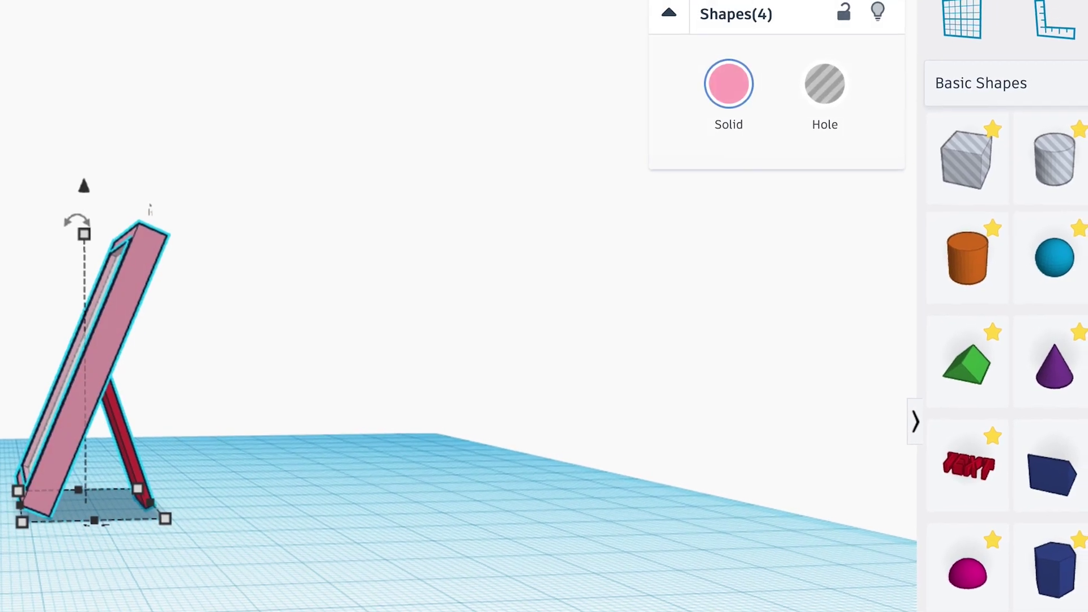
click(266, 599)
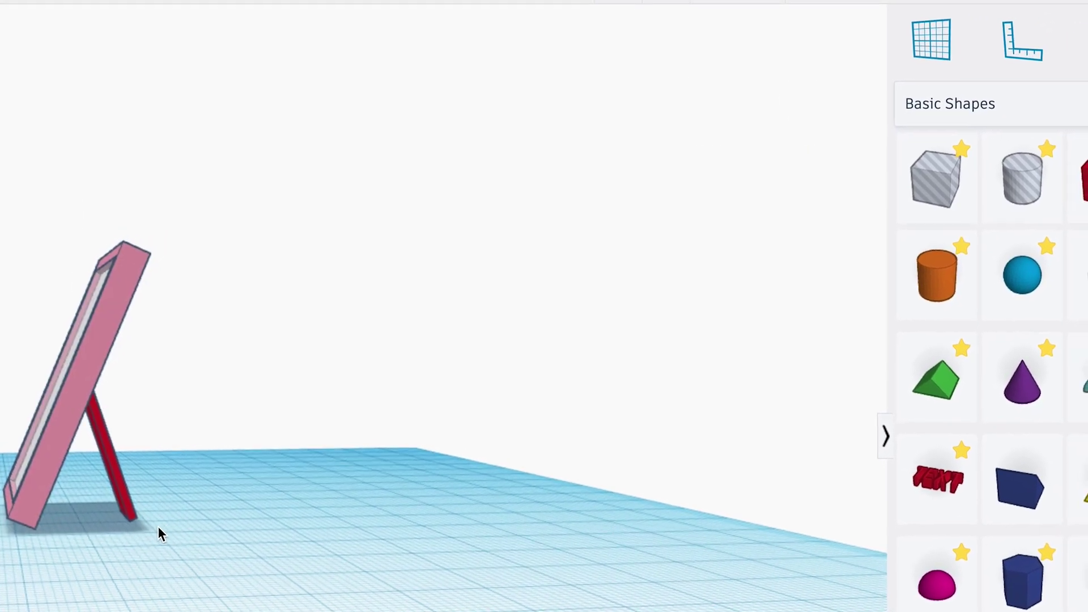
- Copy the pink frame's custom hex colour value ffabbe
click(57, 449)
click(701, 105)
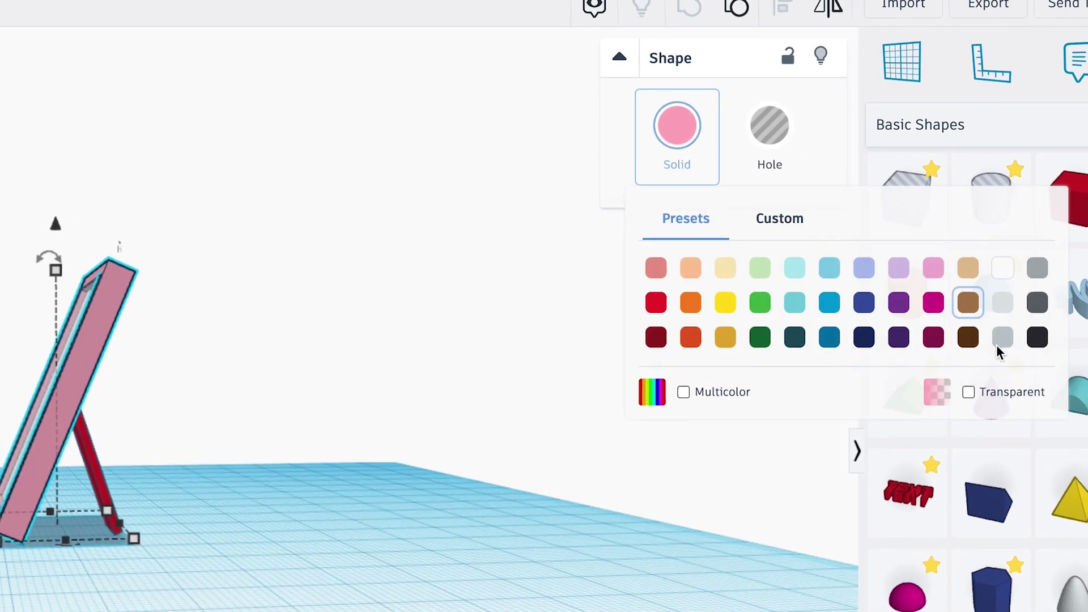
click(776, 218)
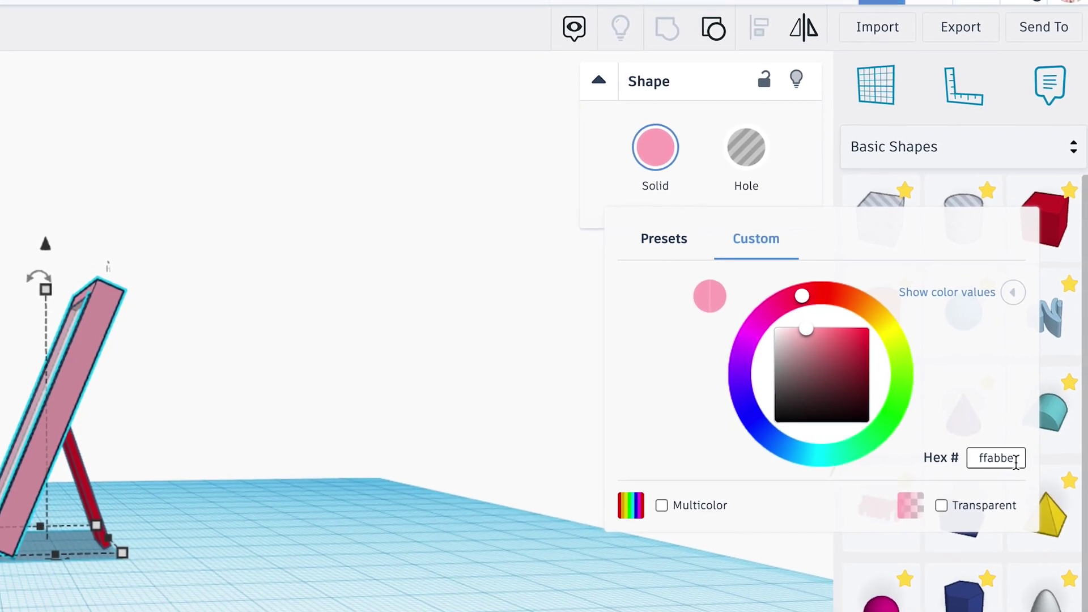
double_click(1014, 458)
key(ctrl+c)
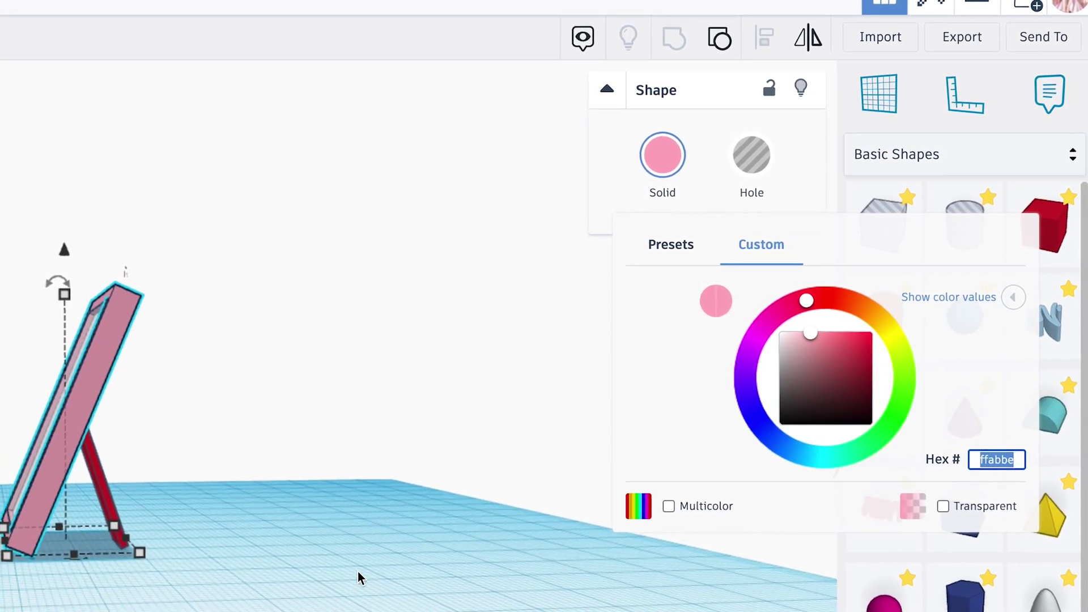
- Recolour the red rear stand with the copied hex colour ffabbe
drag(199, 479, 80, 541)
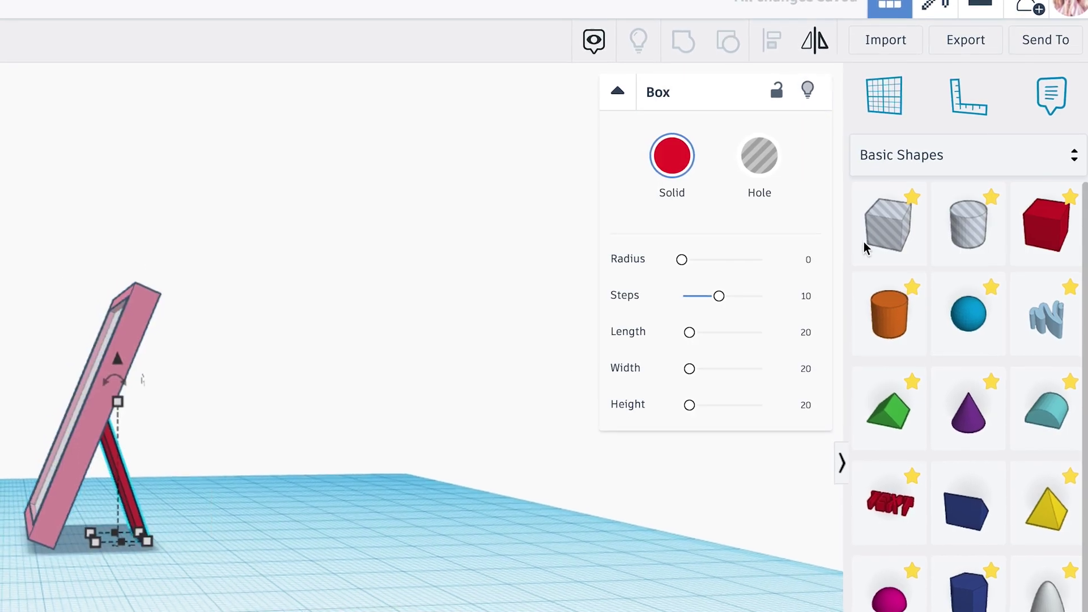
click(672, 156)
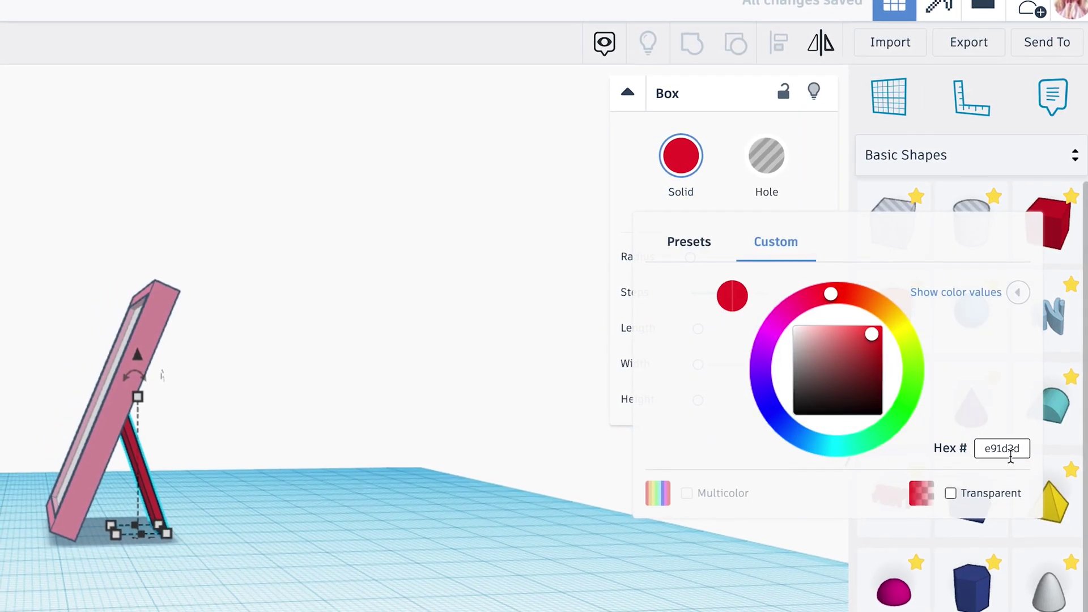
double_click(1002, 448)
key(ctrl+v)
key(Return)
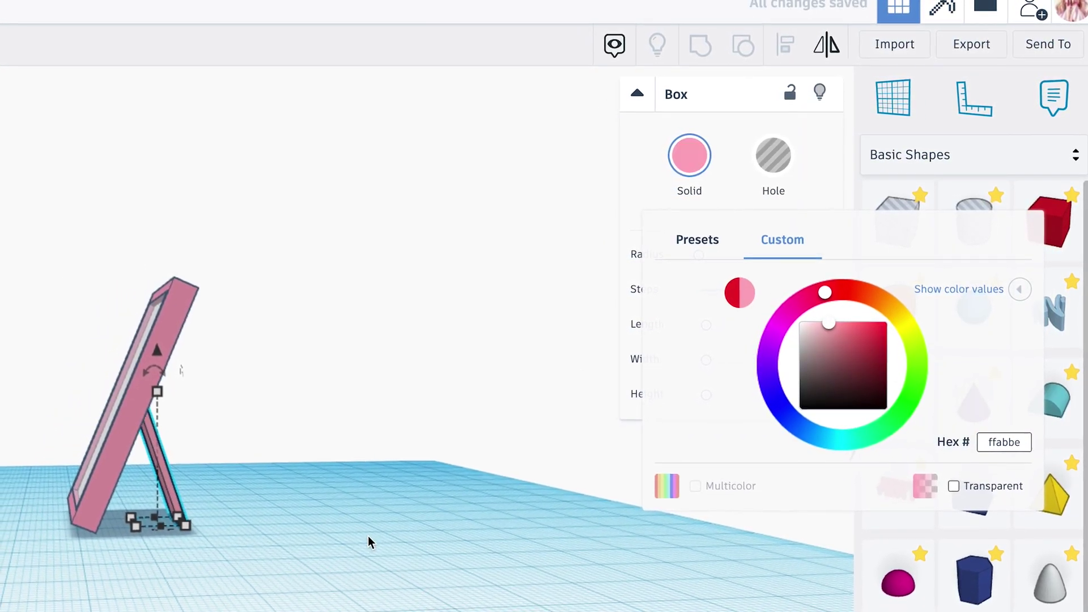
click(369, 542)
- Round the edges of the rear stand with a radius of about 7.47
right_drag(333, 532, 193, 546)
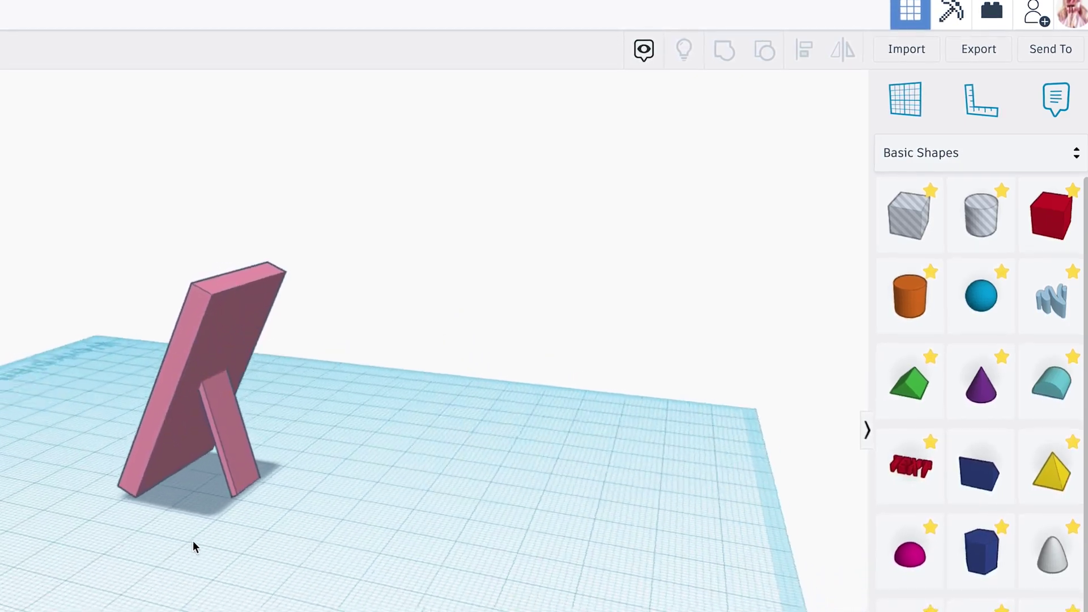
click(252, 439)
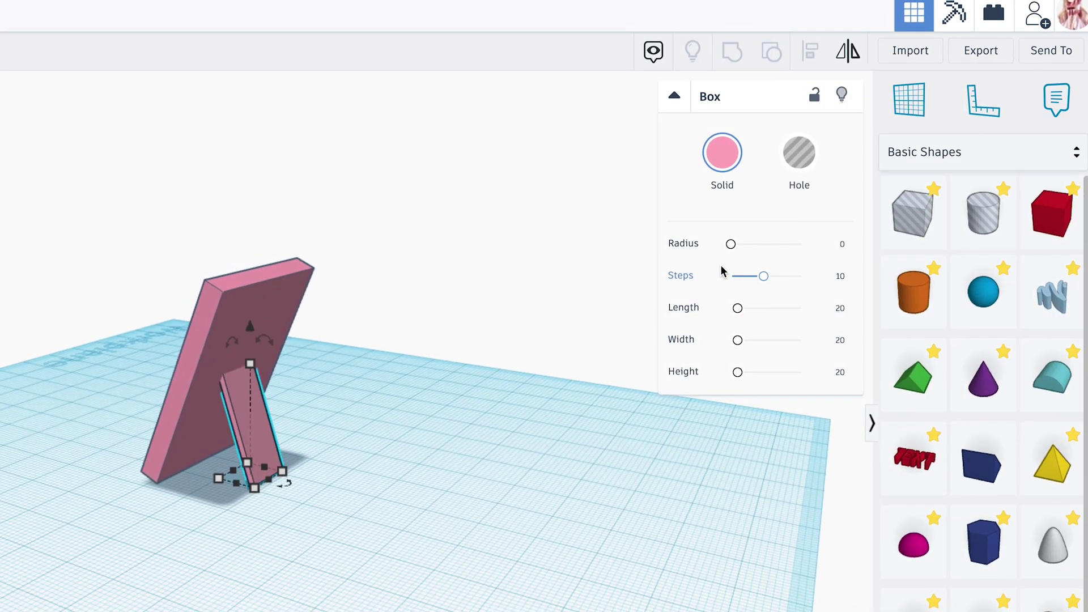
drag(731, 244, 777, 244)
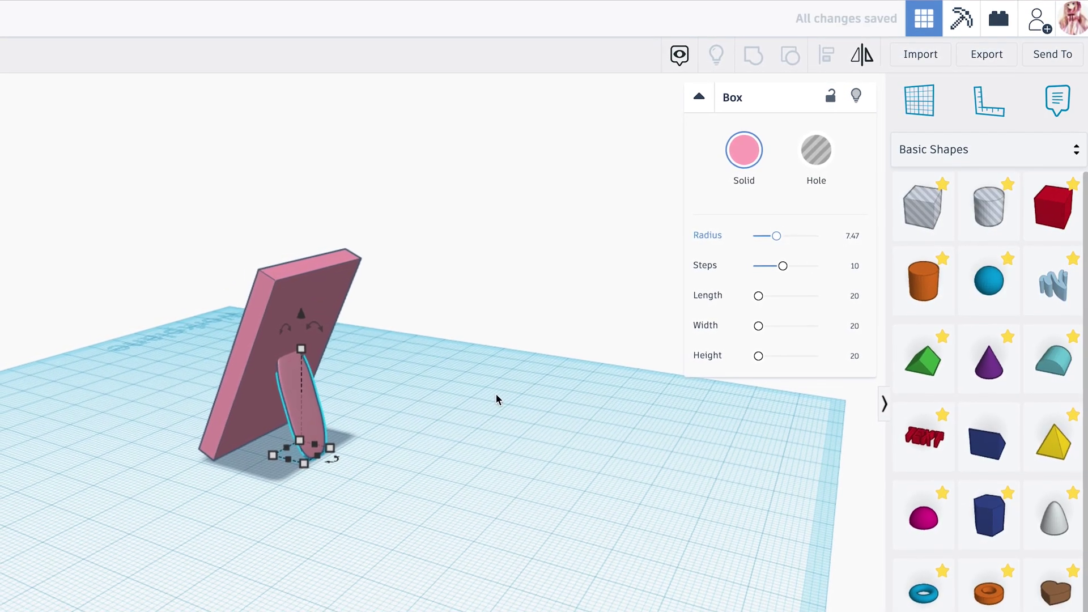
click(499, 397)
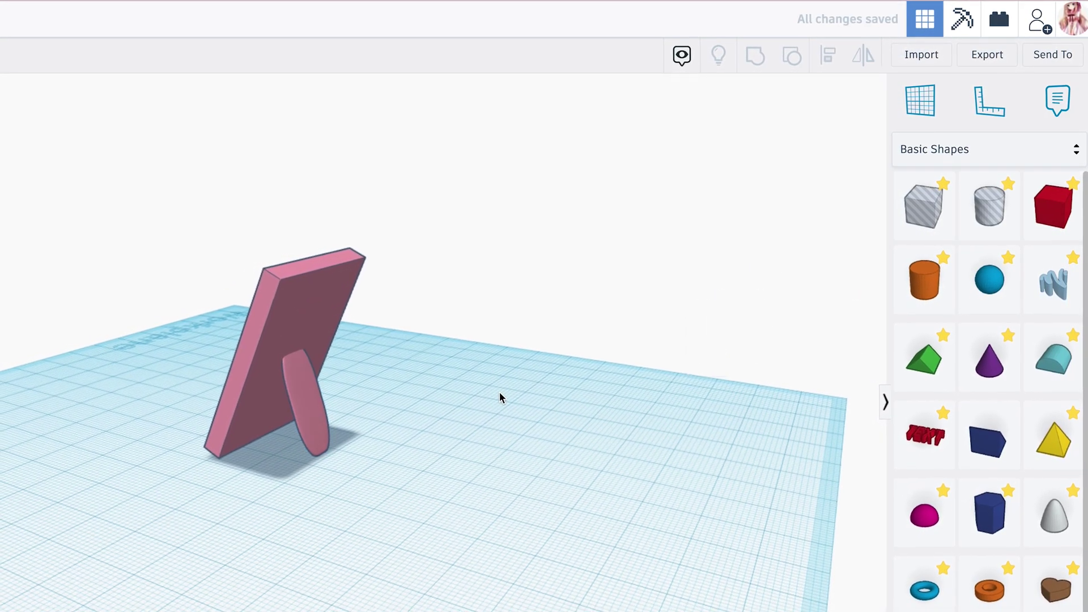
right_drag(499, 396, 462, 441)
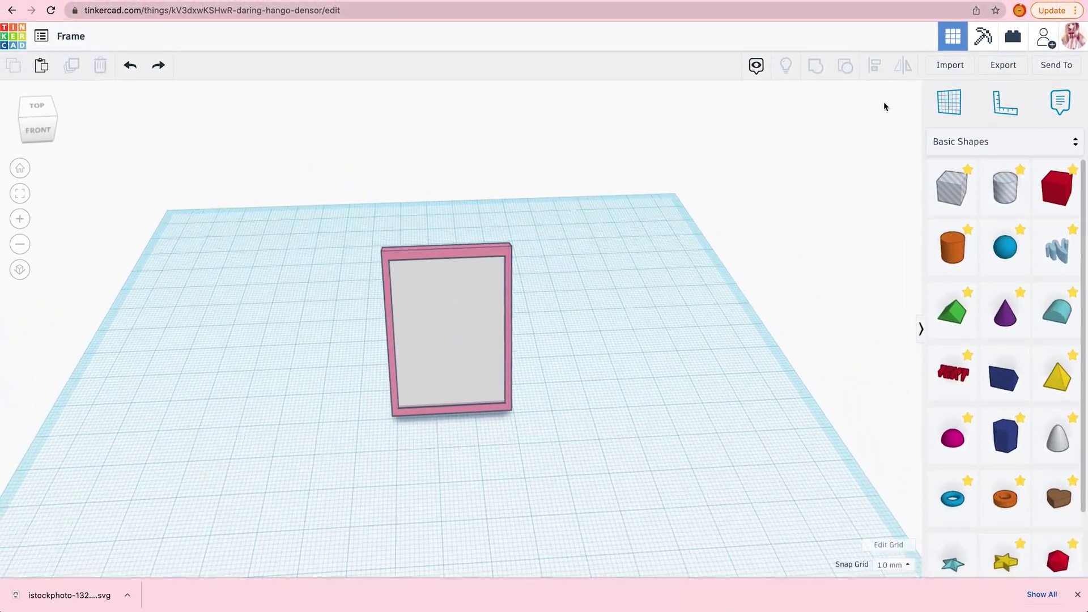
click(941, 68)
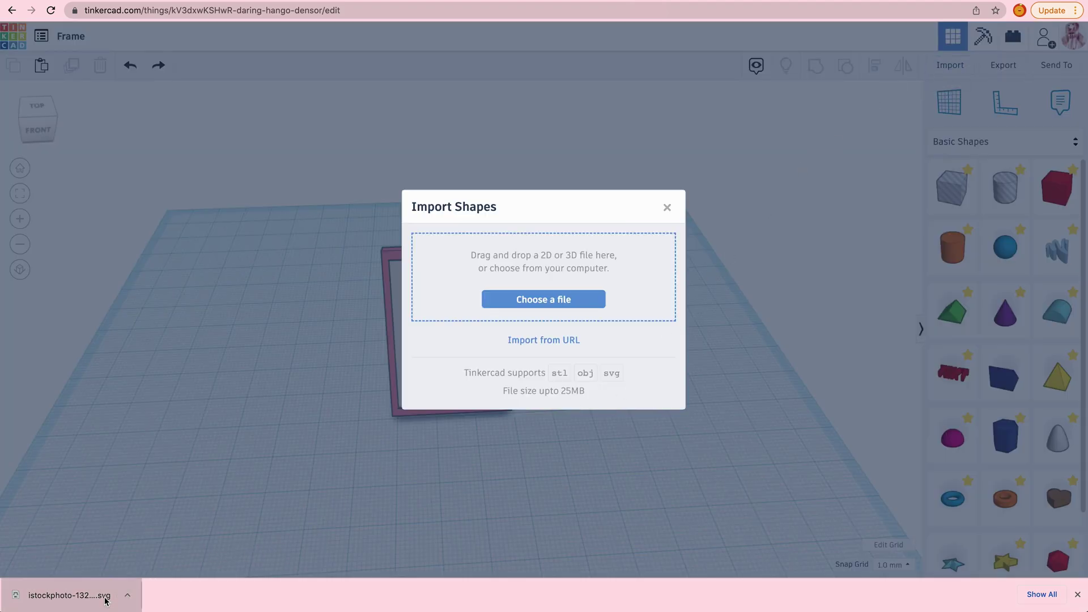
drag(600, 285, 601, 285)
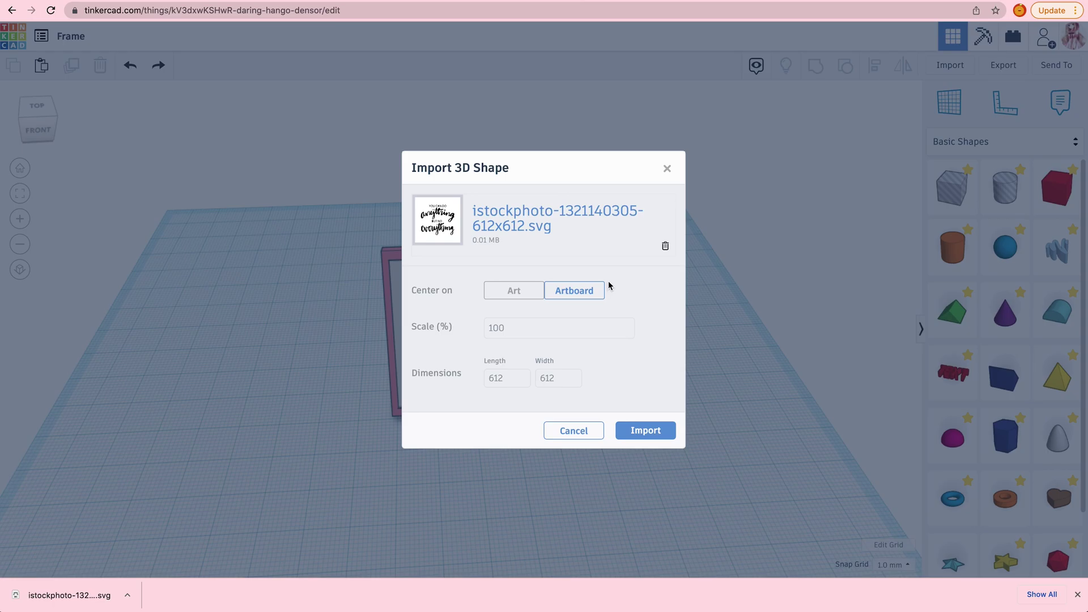
click(646, 430)
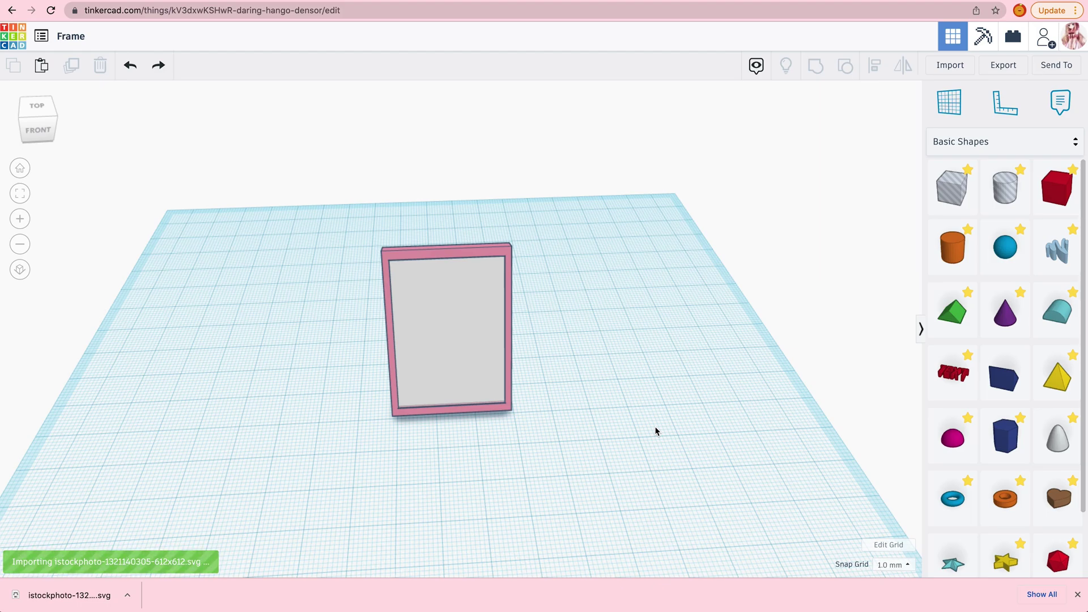
scroll(656, 431, down, 1)
scroll(655, 432, down, 3)
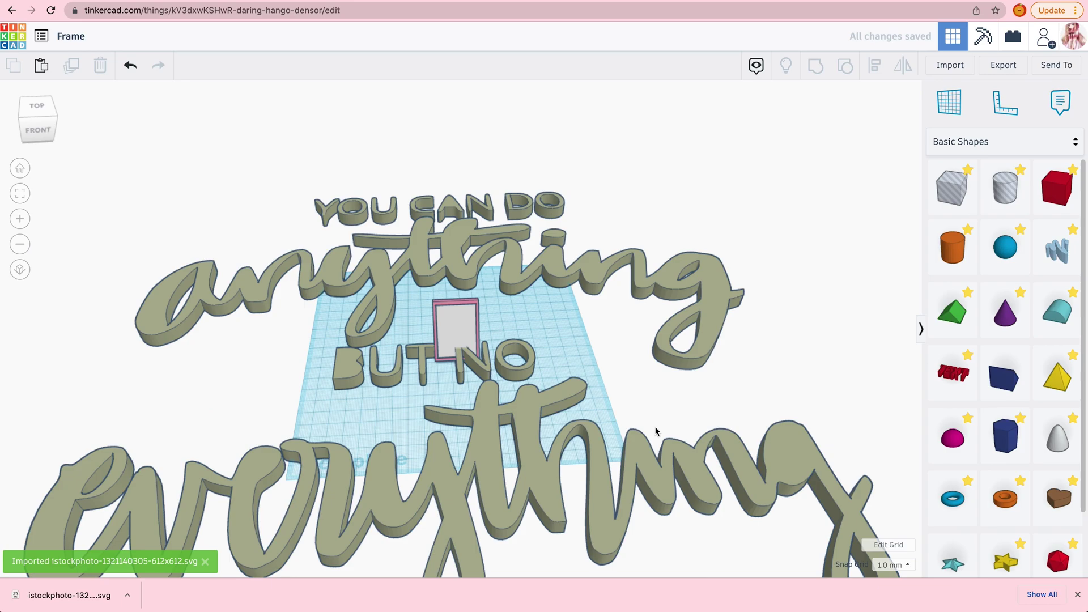
scroll(655, 432, down, 4)
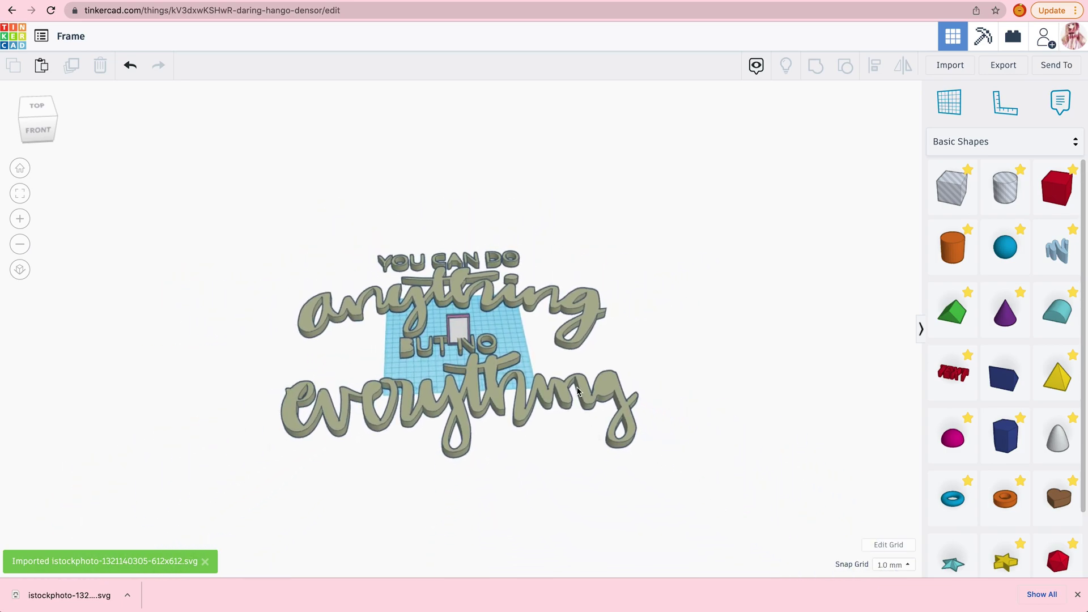
- Examine the imported quote lettering from above, checking its size against the frame and its wording
click(583, 404)
scroll(582, 403, up, 3)
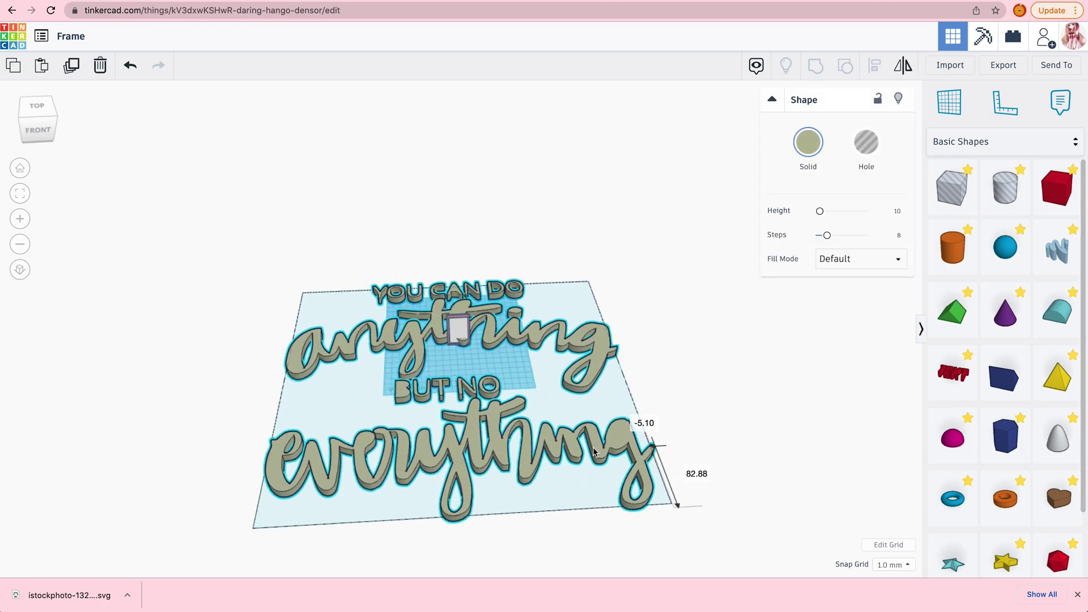
right_drag(680, 334, 675, 373)
scroll(676, 372, up, 3)
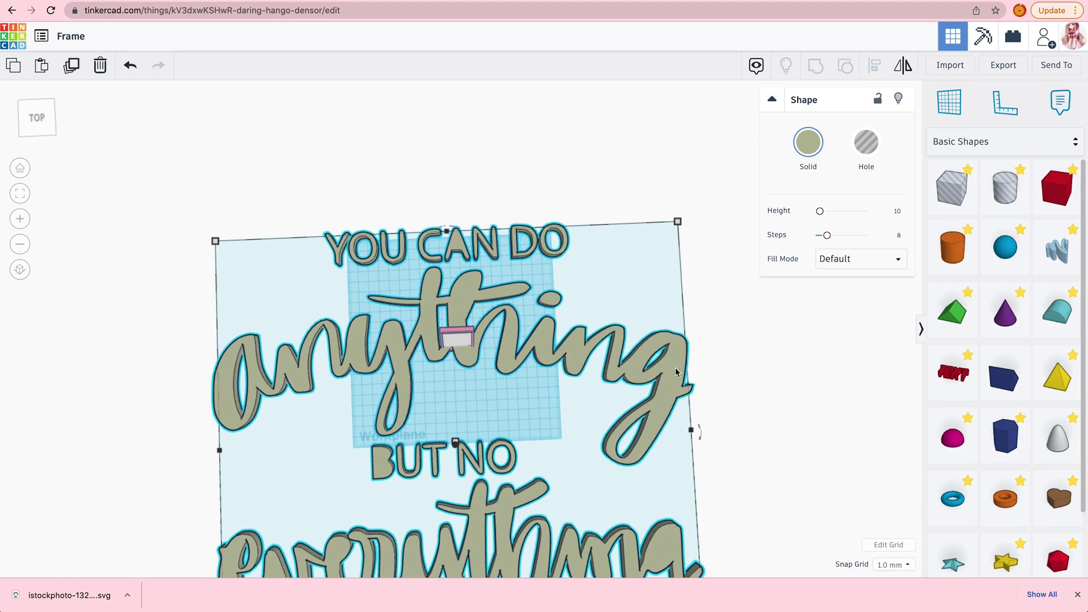
mouse_move(675, 368)
right_down()
mouse_move(655, 340)
mouse_move(662, 358)
right_up()
scroll(662, 357, up, 1)
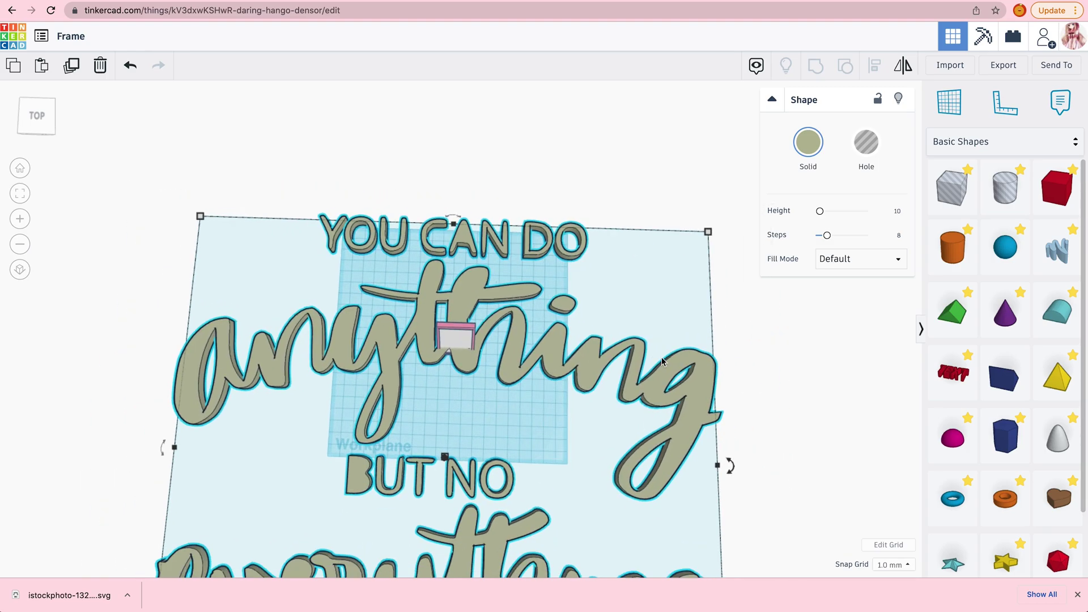
scroll(662, 361, down, 5)
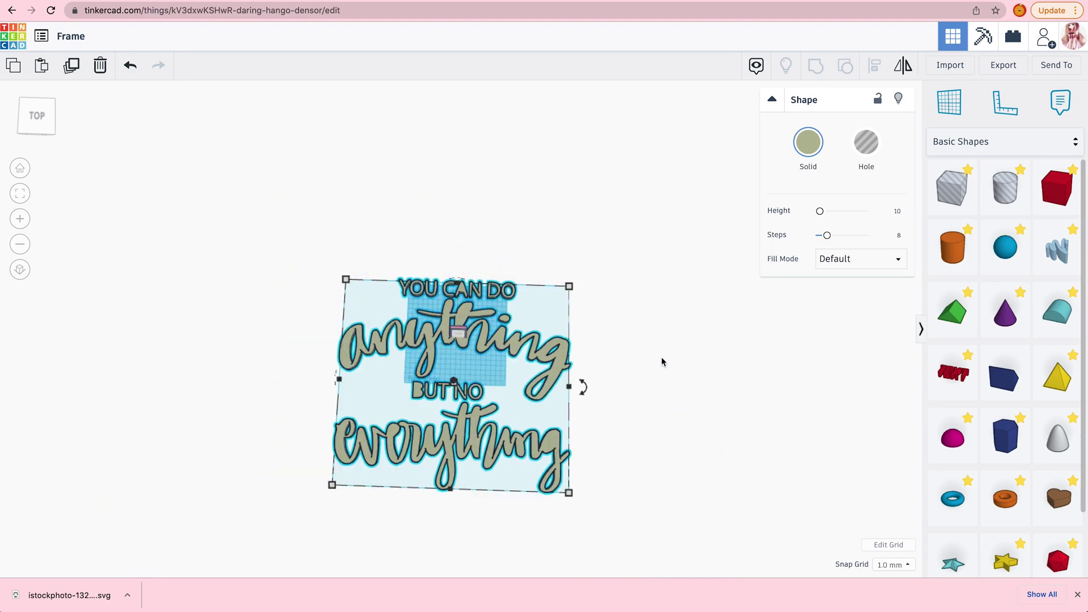
scroll(661, 362, up, 6)
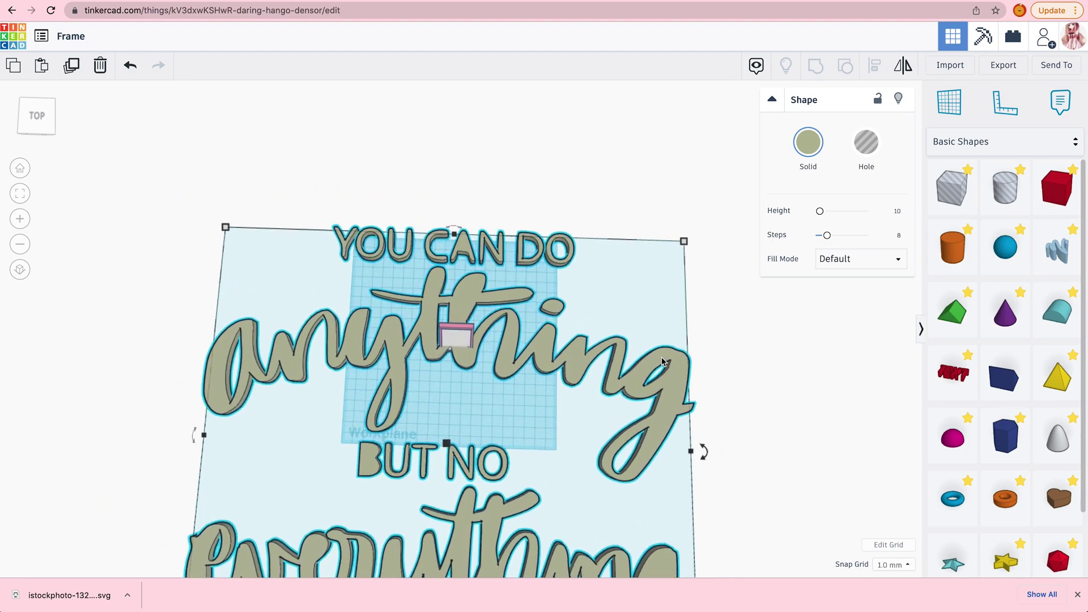
scroll(662, 361, up, 1)
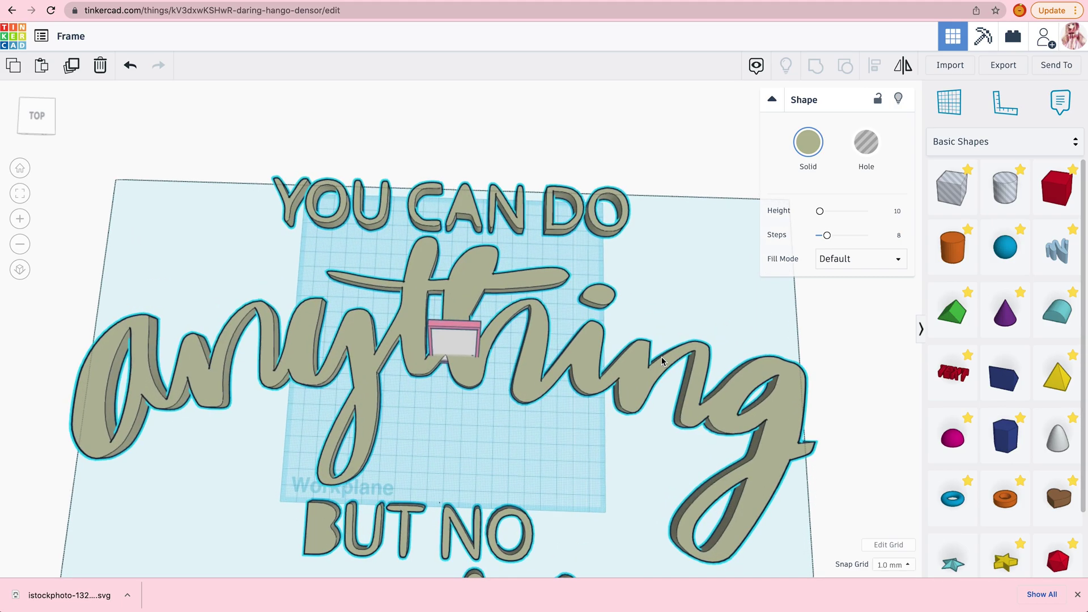
middle_drag(662, 361, 640, 200)
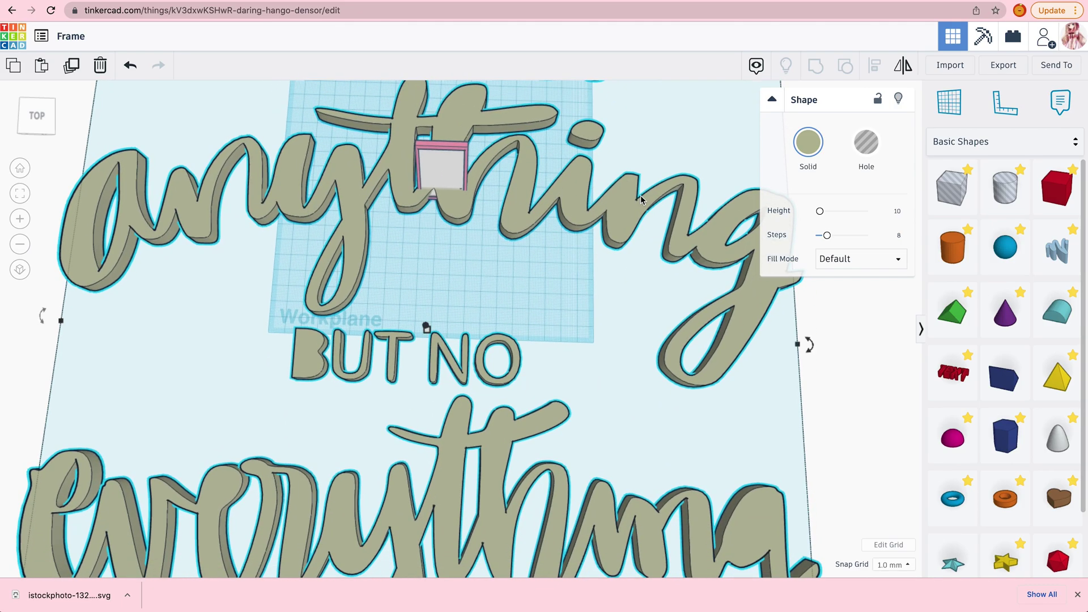
- Add a text shape reading T in the Sans font and place it directly after the lettering's word NO
click(833, 399)
drag(953, 373, 595, 360)
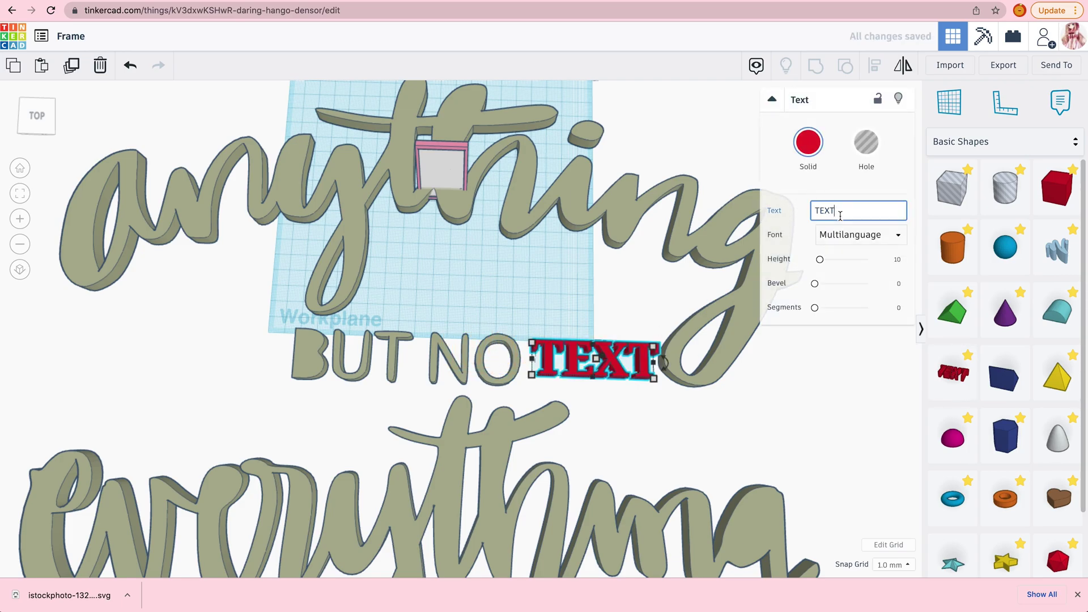
text(t)
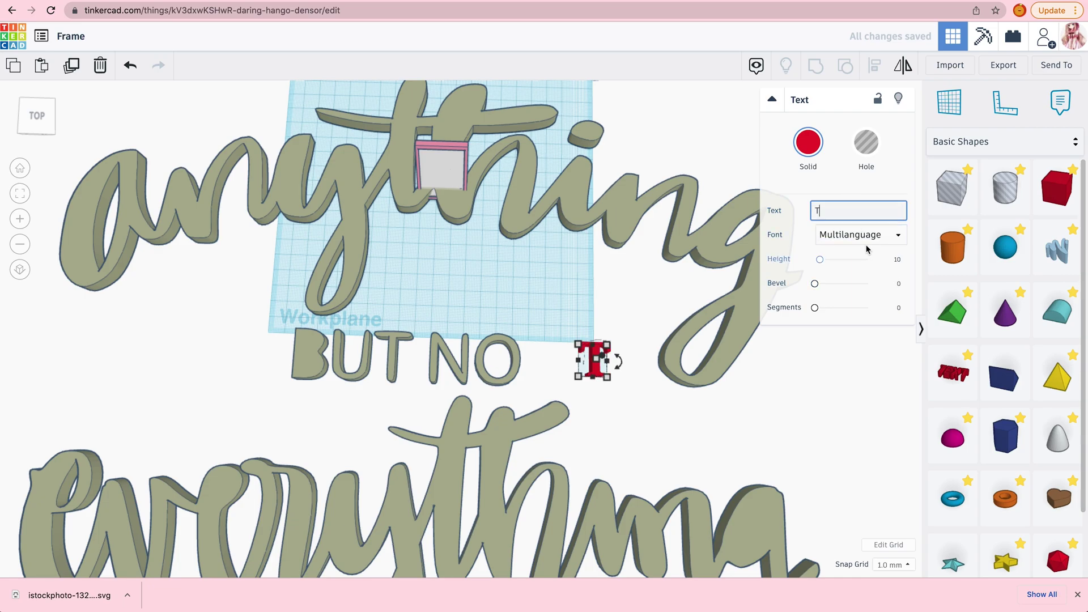
click(844, 280)
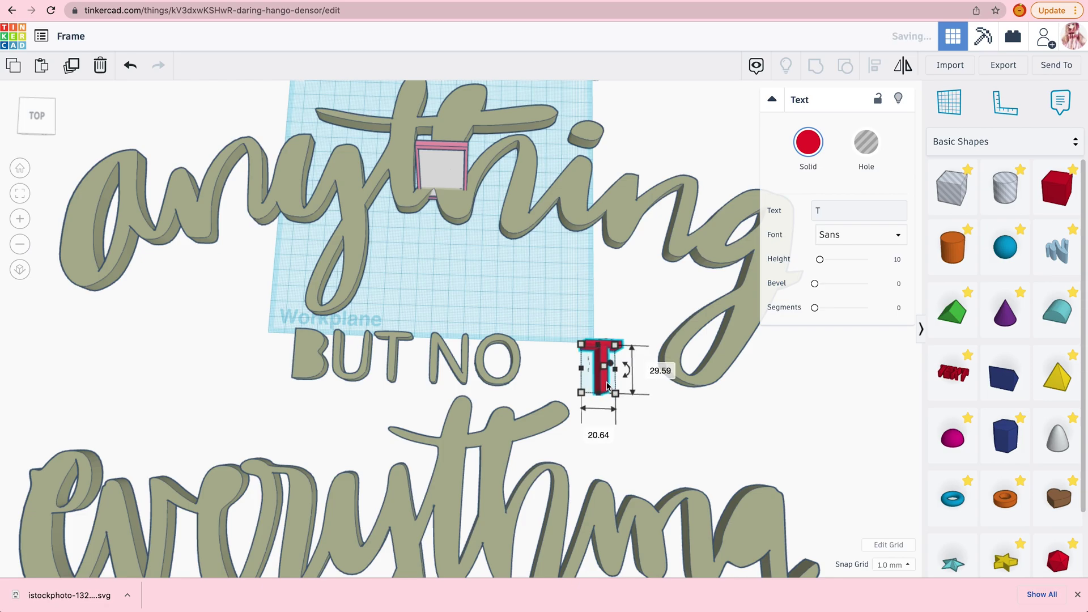
drag(607, 386, 553, 385)
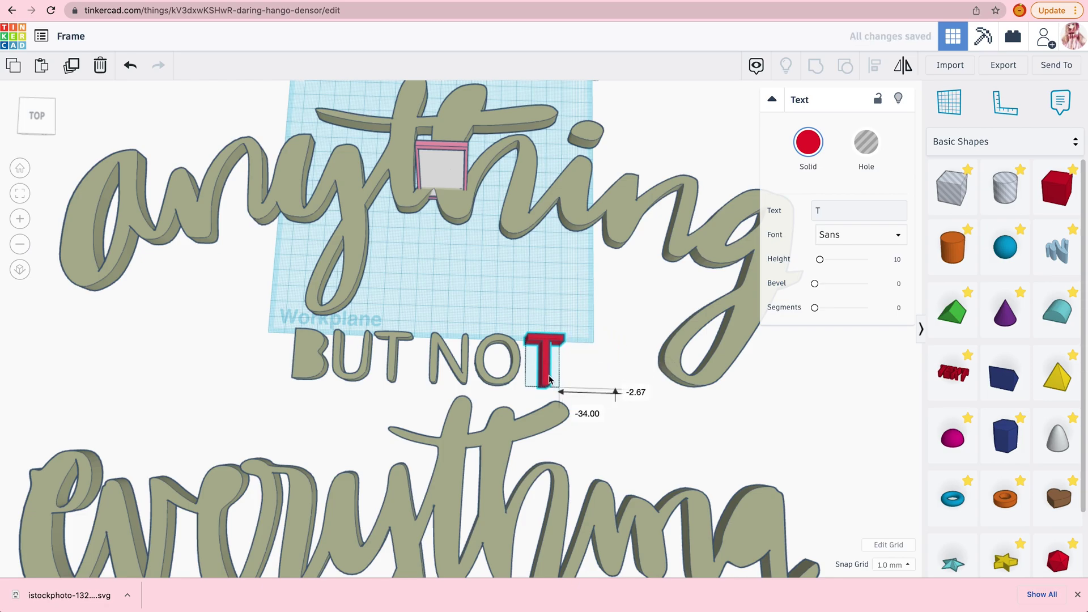
- Adjust the height of the red T to match the thickness of the imported lettering
right_drag(548, 380, 550, 324)
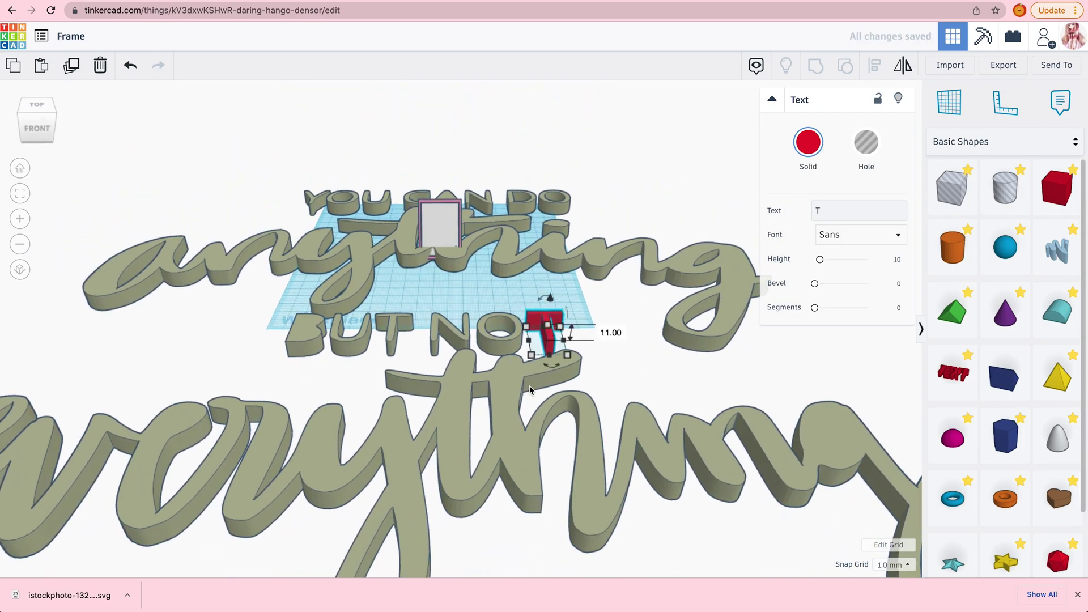
click(517, 389)
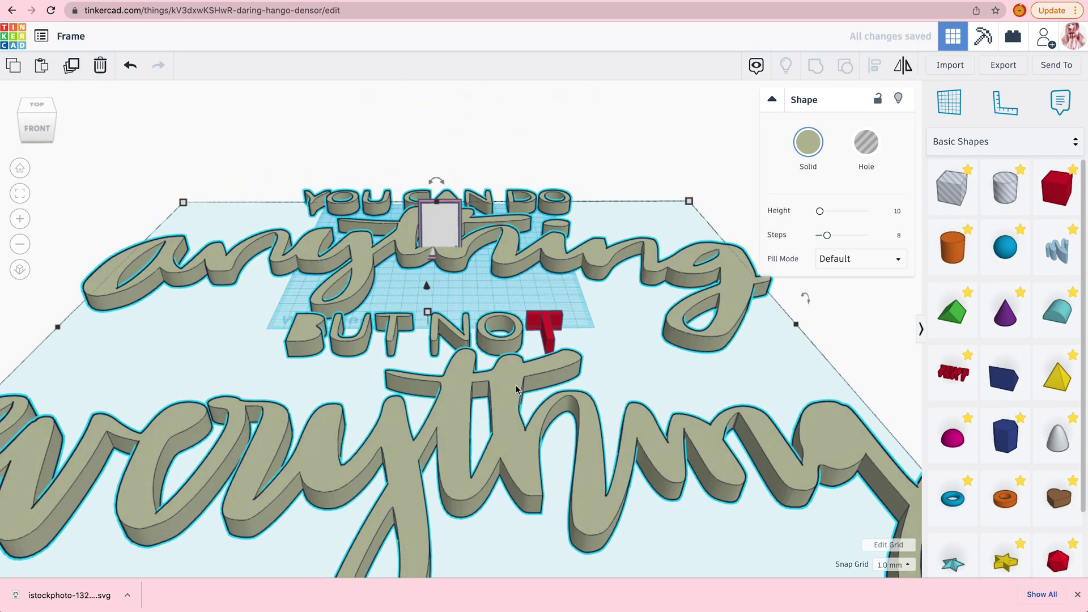
click(547, 335)
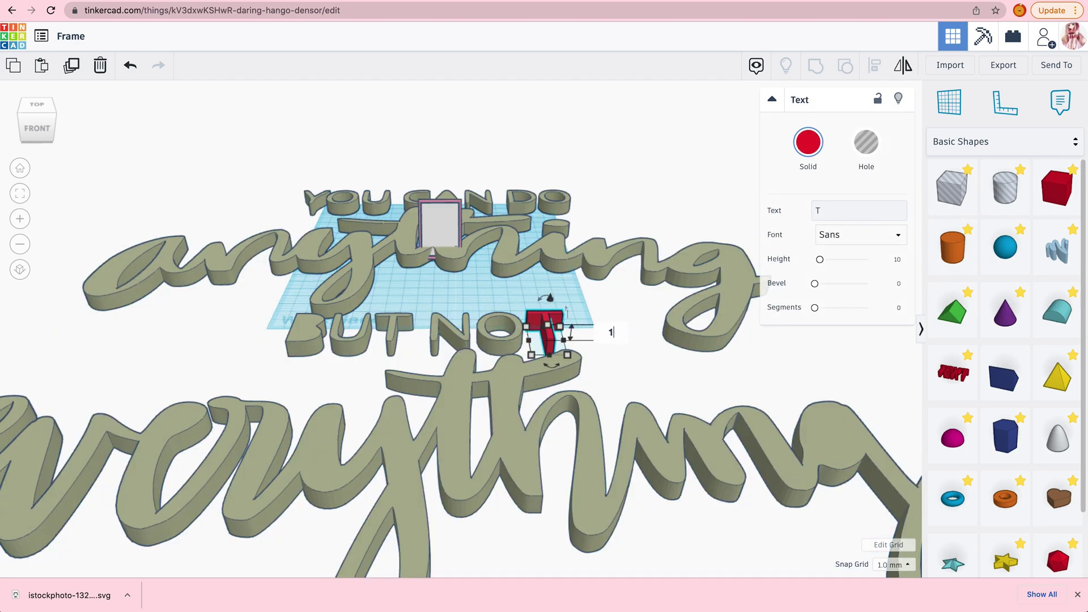
click(634, 385)
right_drag(634, 385, 632, 495)
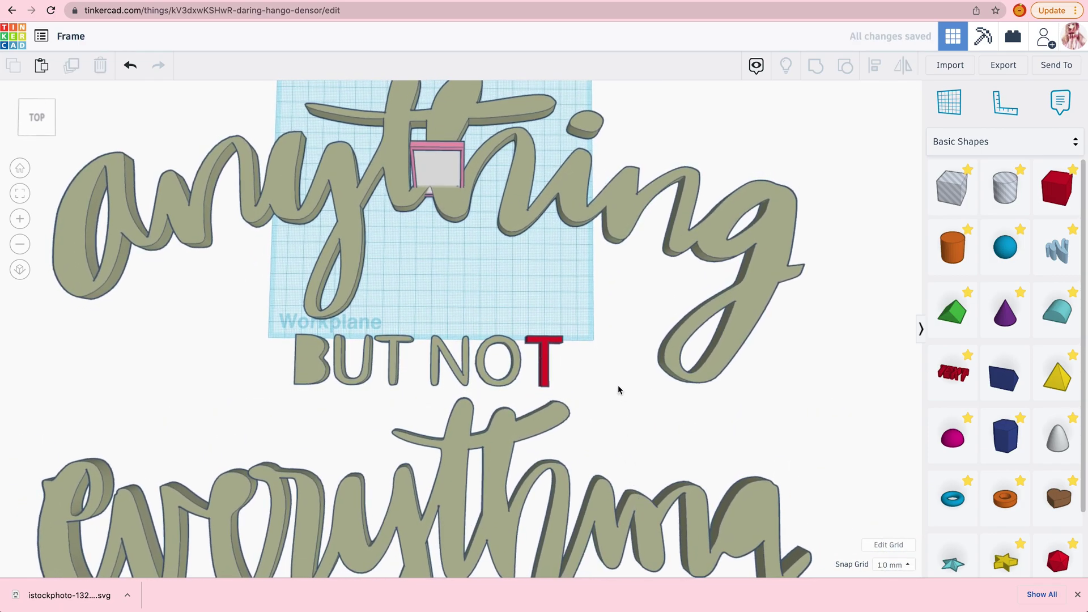
scroll(612, 385, down, 5)
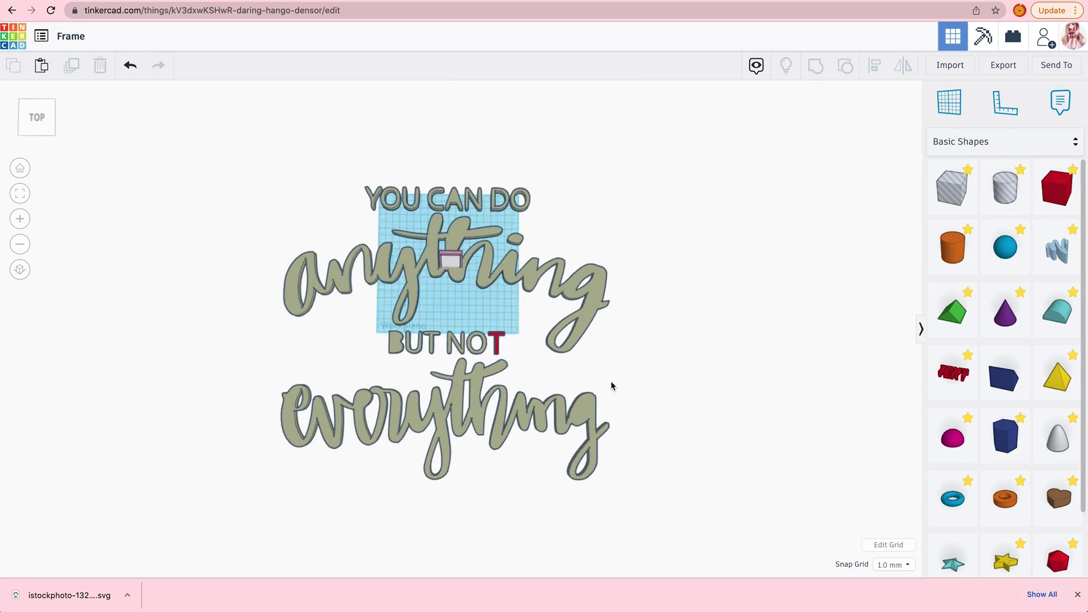
scroll(612, 383, up, 2)
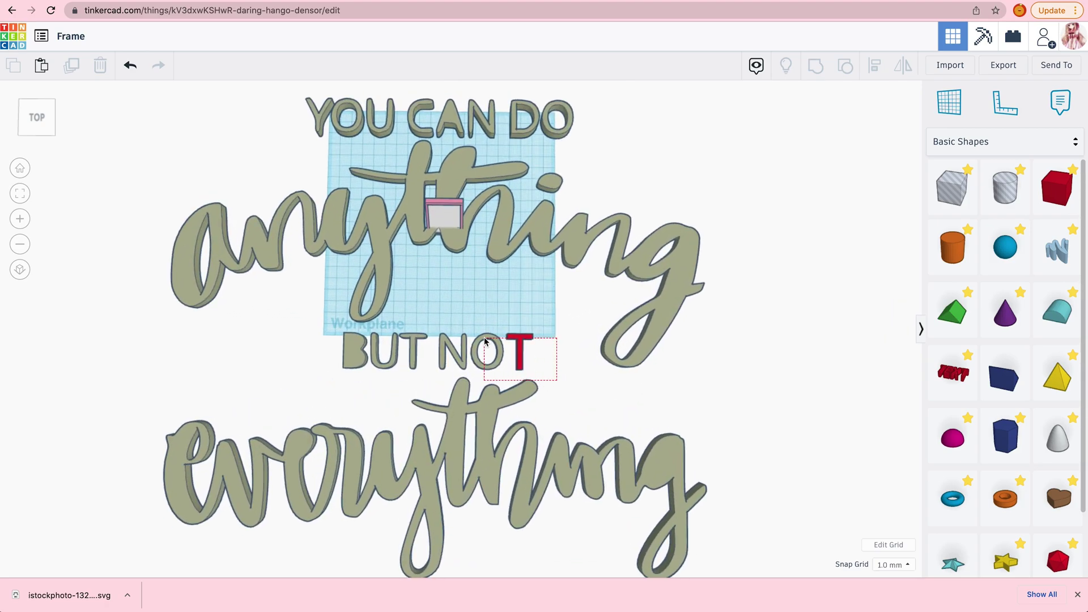
click(522, 360)
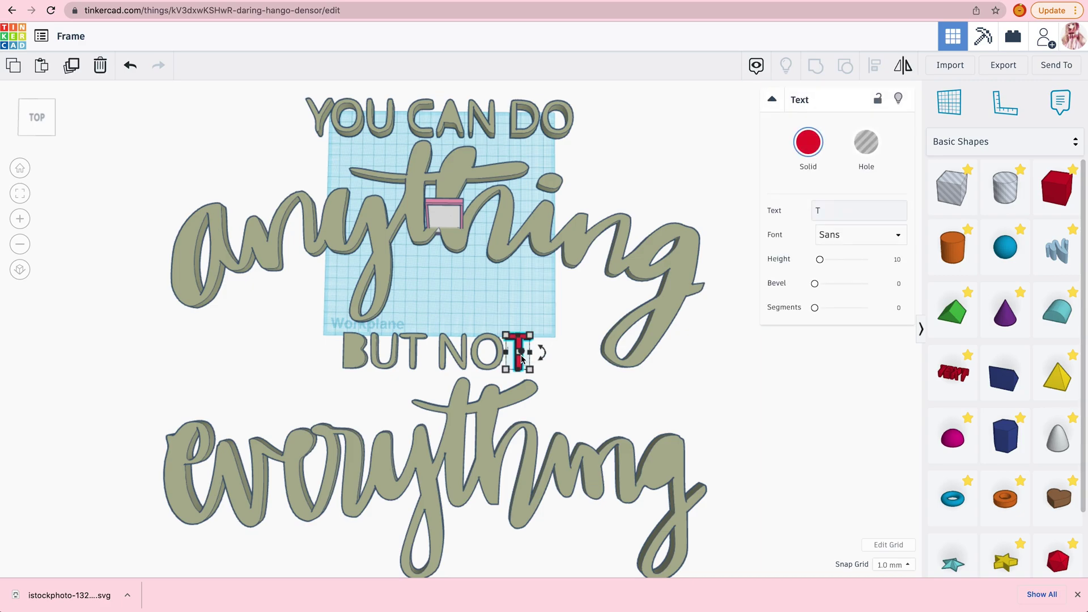
click(584, 437)
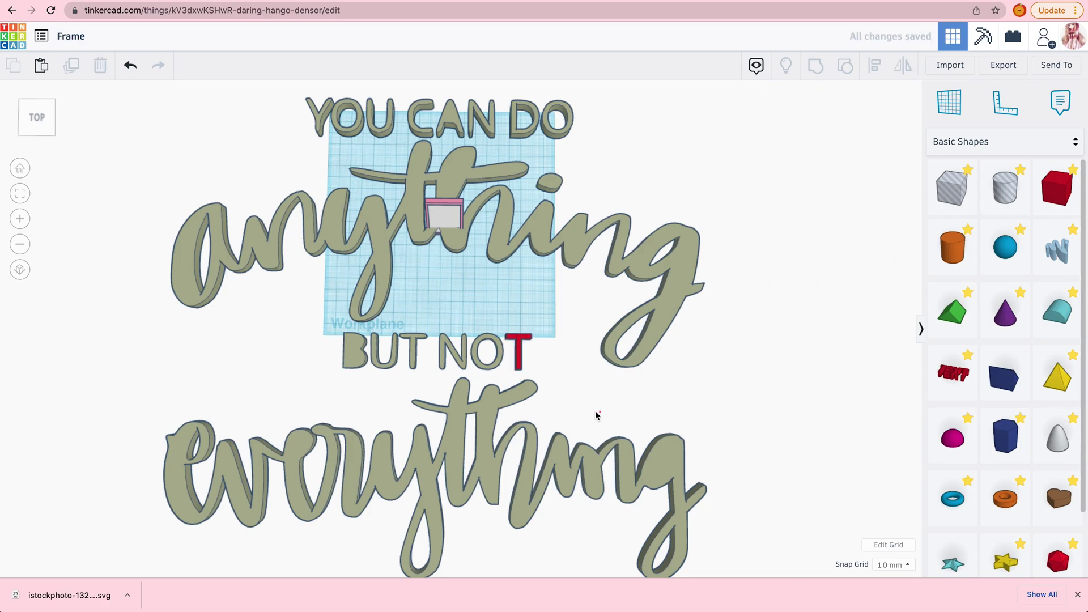
- Group the quote lettering with the T into one solid and scale it down proportionally to about 273 by 244 mm
drag(600, 412, 429, 326)
click(817, 67)
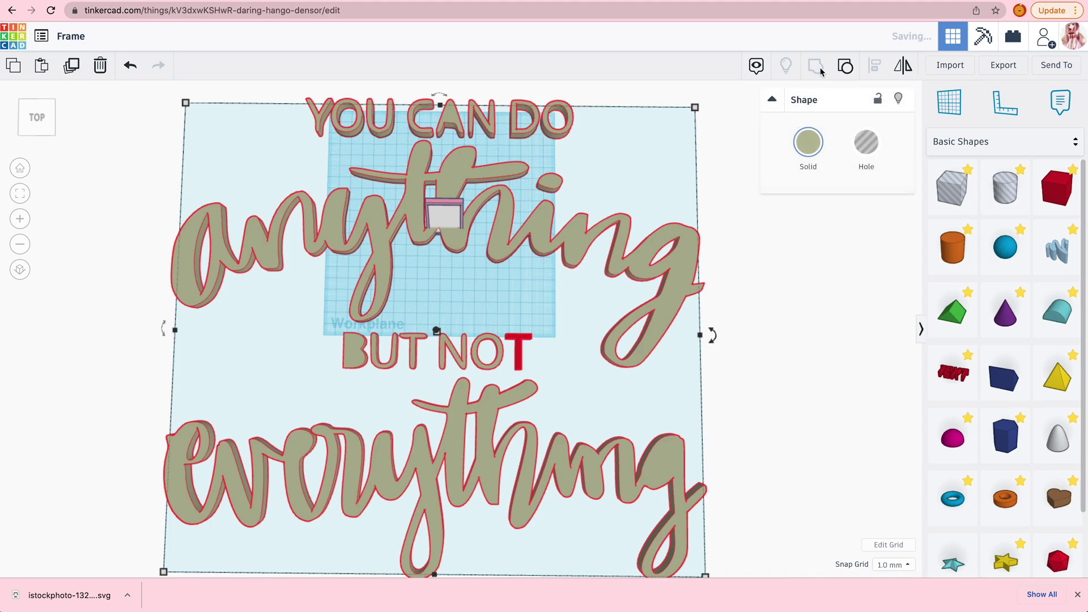
click(813, 158)
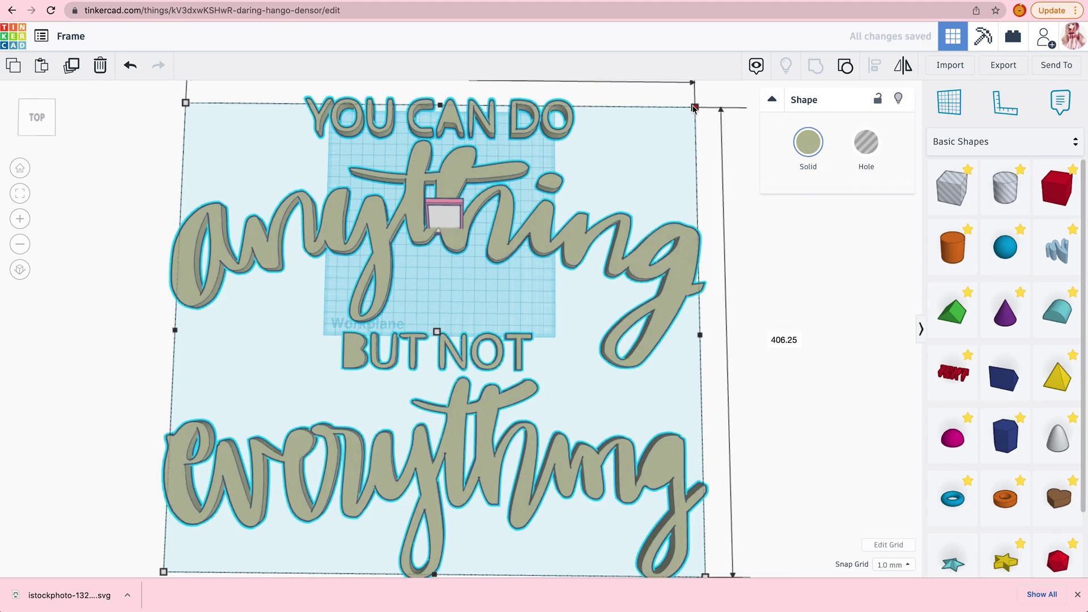
shift+drag(694, 107, 489, 316)
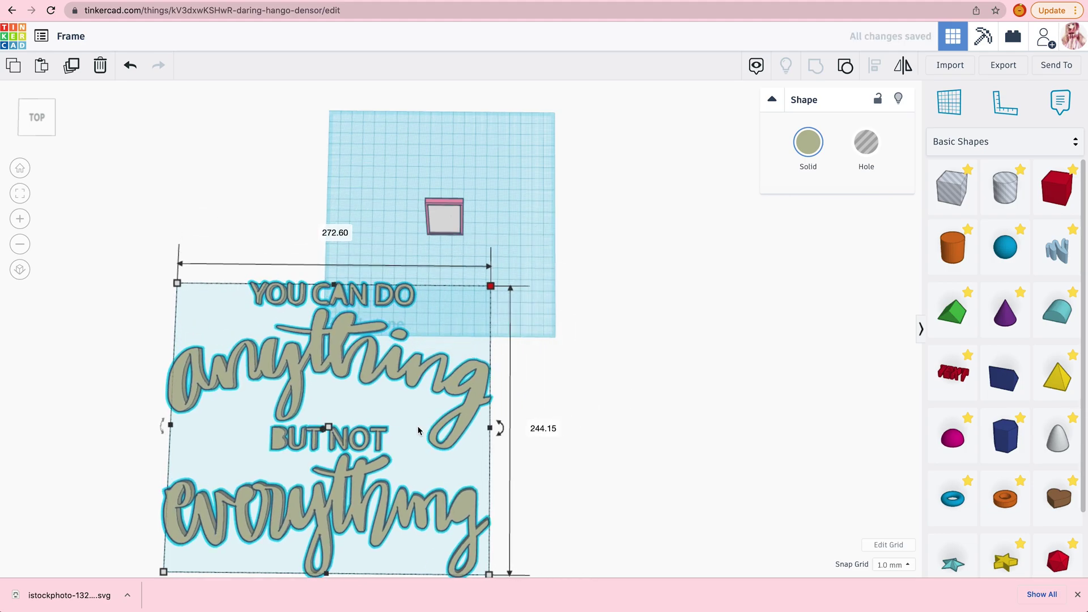
- Move the grouped lettering beside the frame and cut it from the workplane
double_click(379, 435)
click(379, 445)
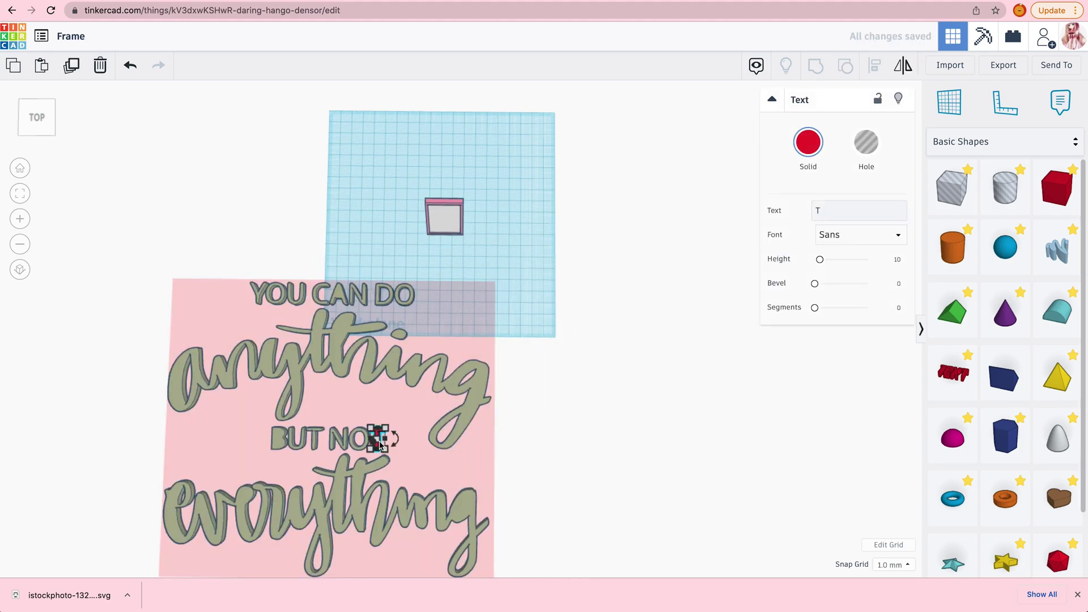
click(524, 475)
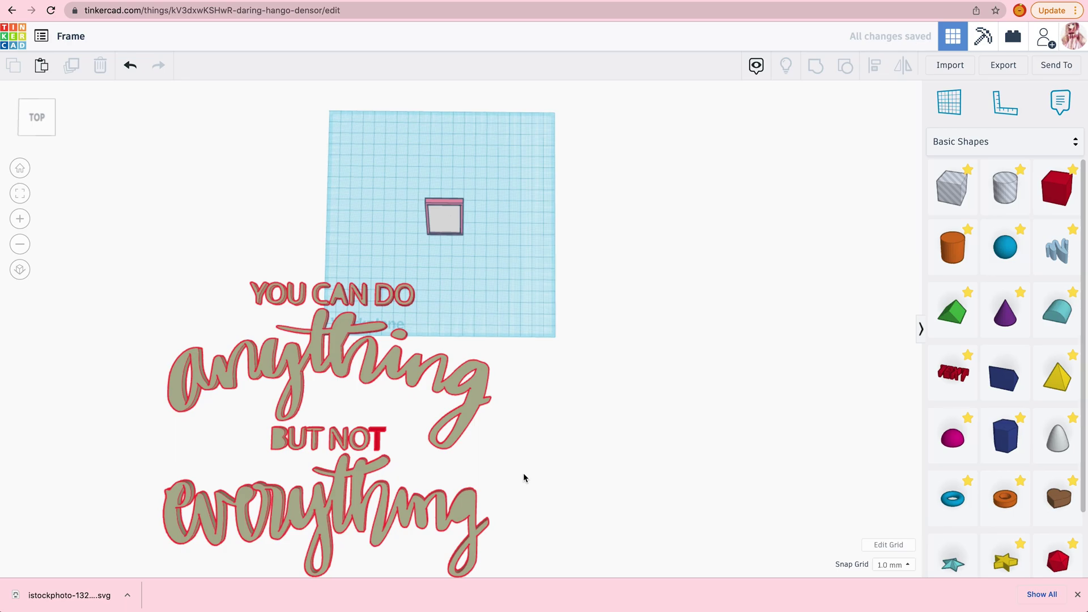
drag(382, 513, 731, 359)
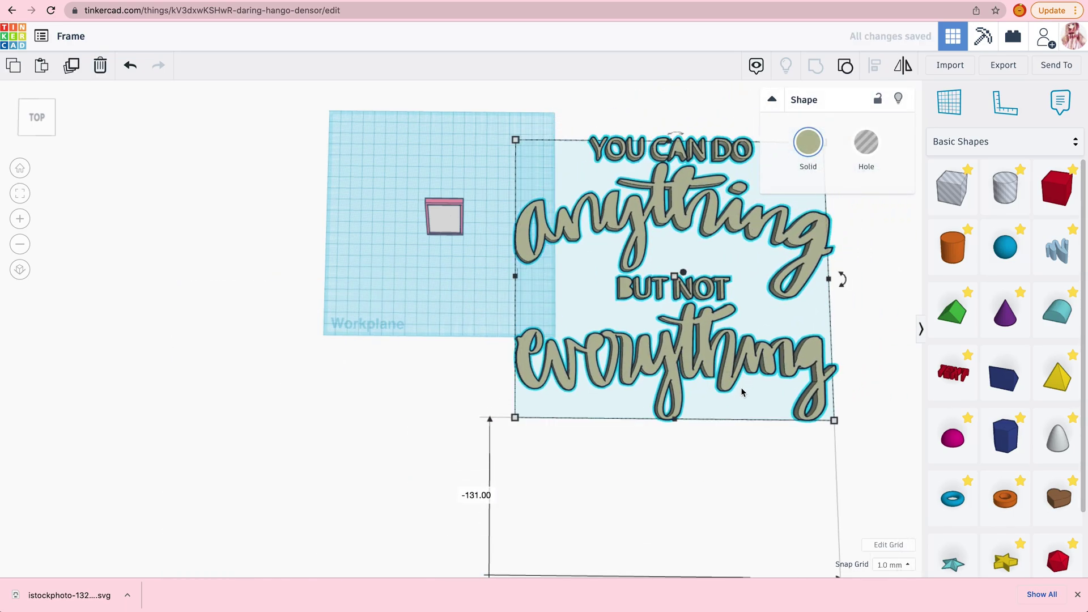
key(Delete)
- Hide the box that covers the picture panel inside the frame
scroll(740, 389, up, 10)
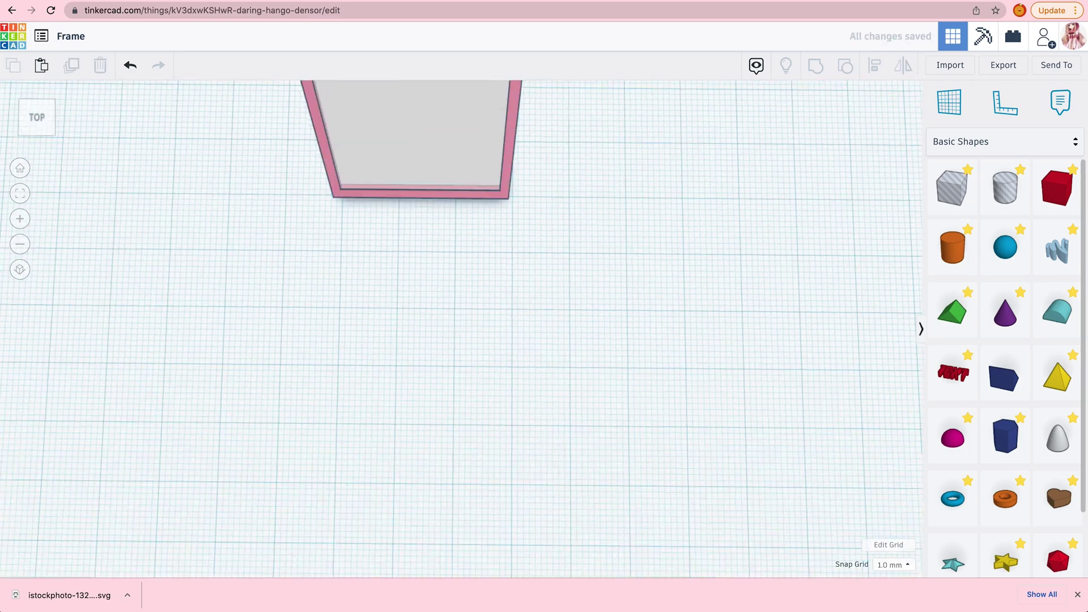
scroll(580, 359, up, 3)
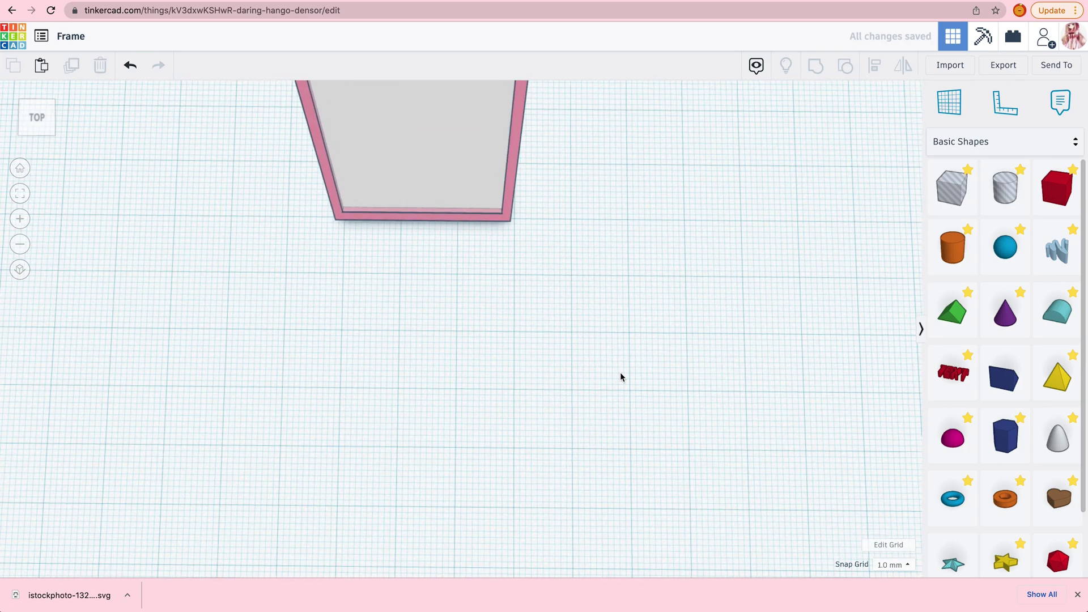
right_drag(621, 377, 614, 300)
scroll(612, 304, down, 8)
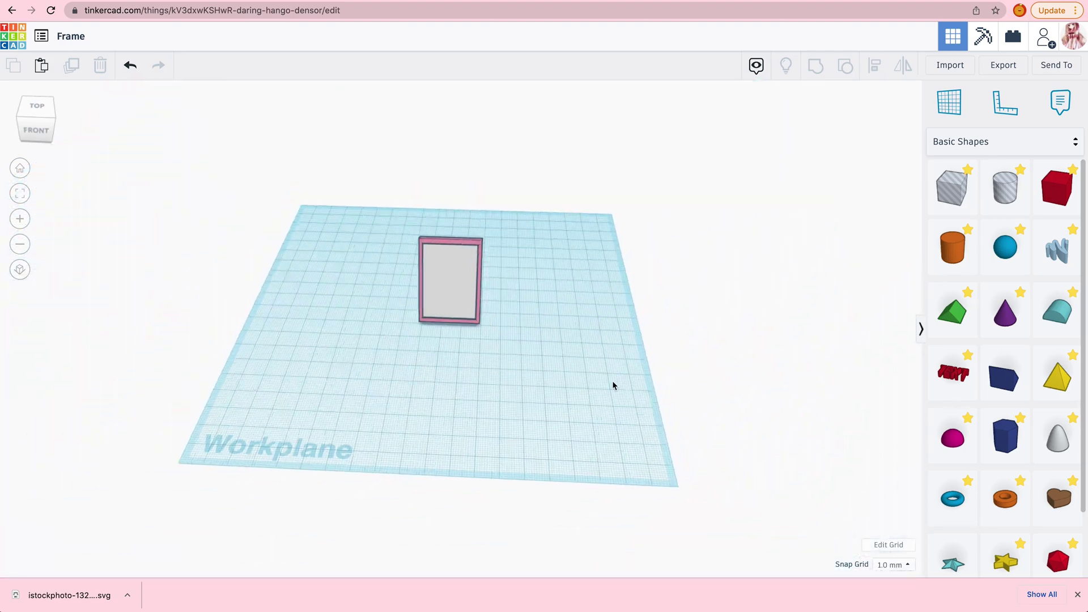
scroll(486, 255, up, 5)
click(469, 231)
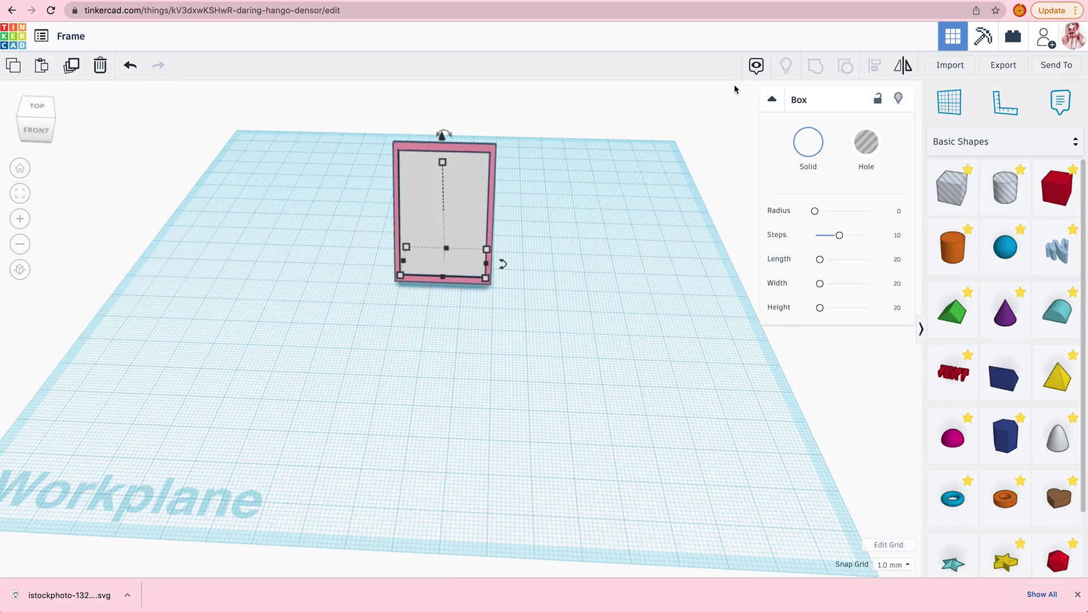
click(897, 99)
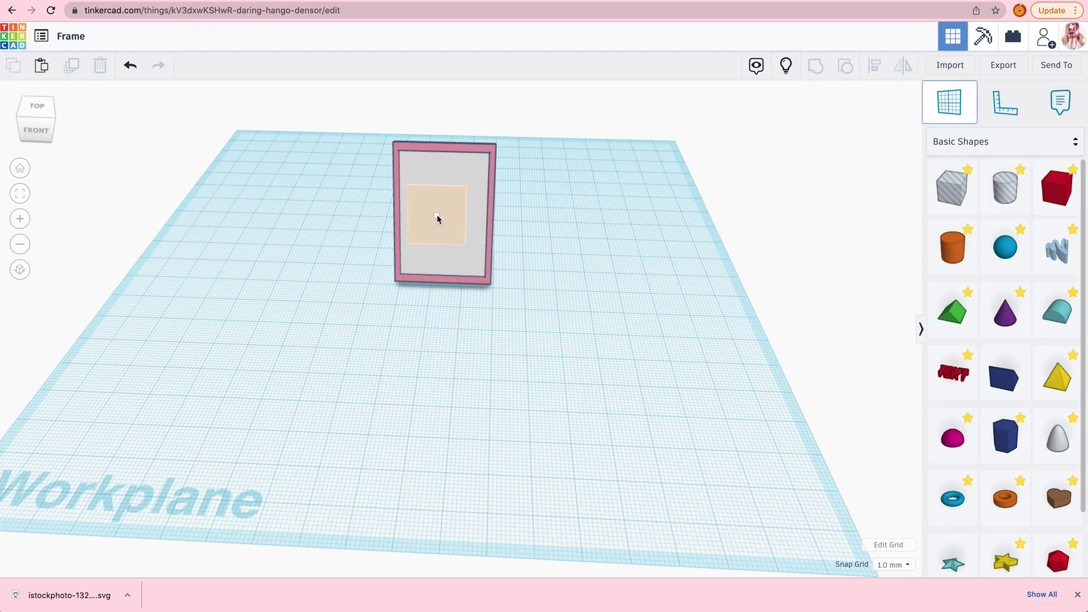
- Set the workplane on the frame's inner panel and paste the lettering onto it
click(437, 218)
key(ctrl+v)
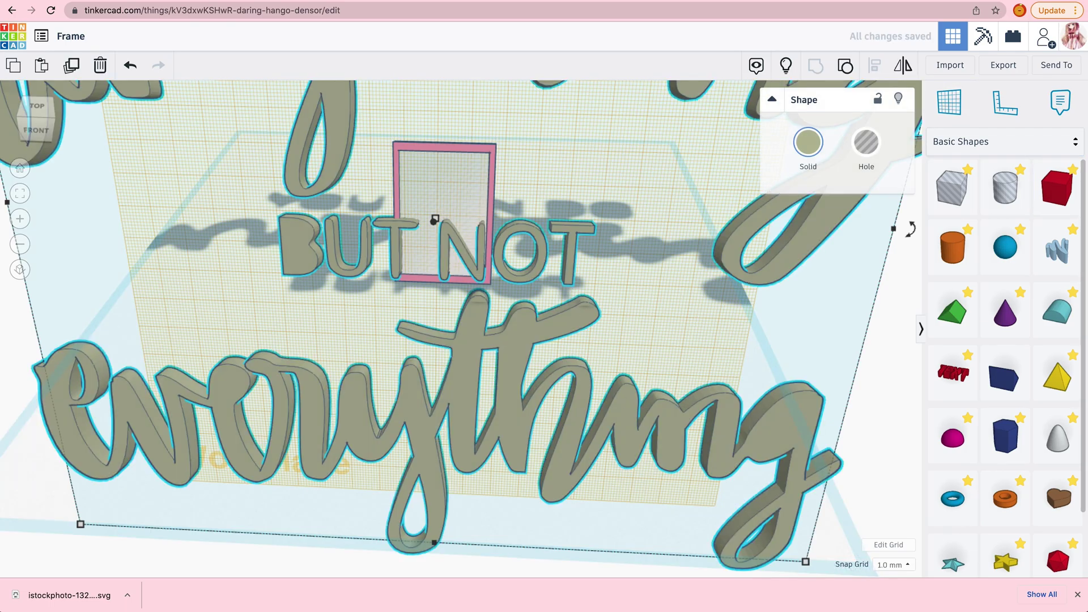
- Scale the pasted lettering down until it fits inside the frame's border and position it on the inner panel
drag(806, 562, 520, 293)
drag(356, 221, 540, 443)
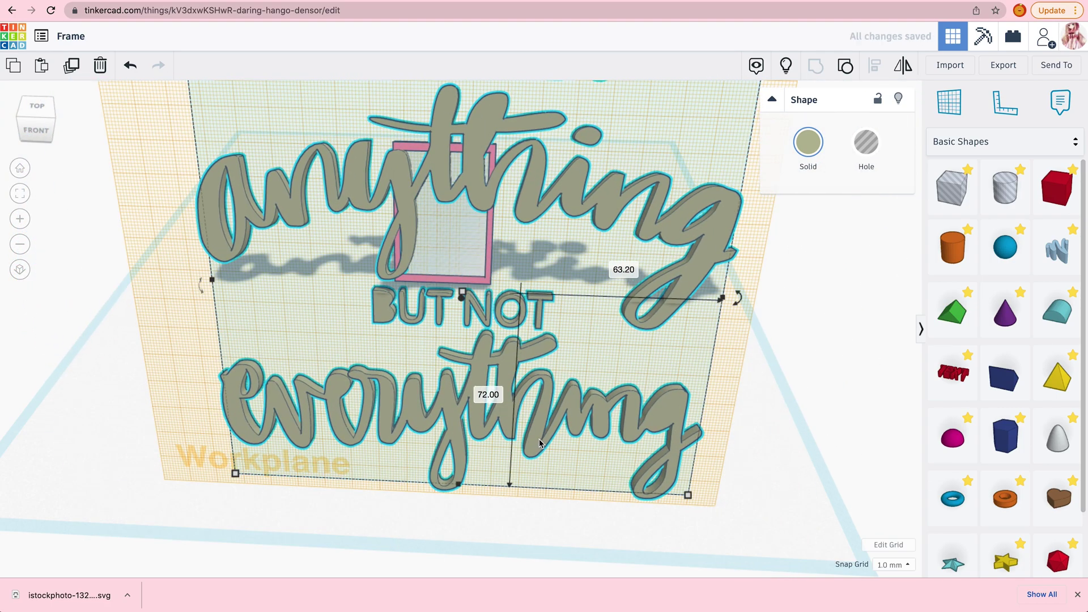
drag(690, 495, 359, 139)
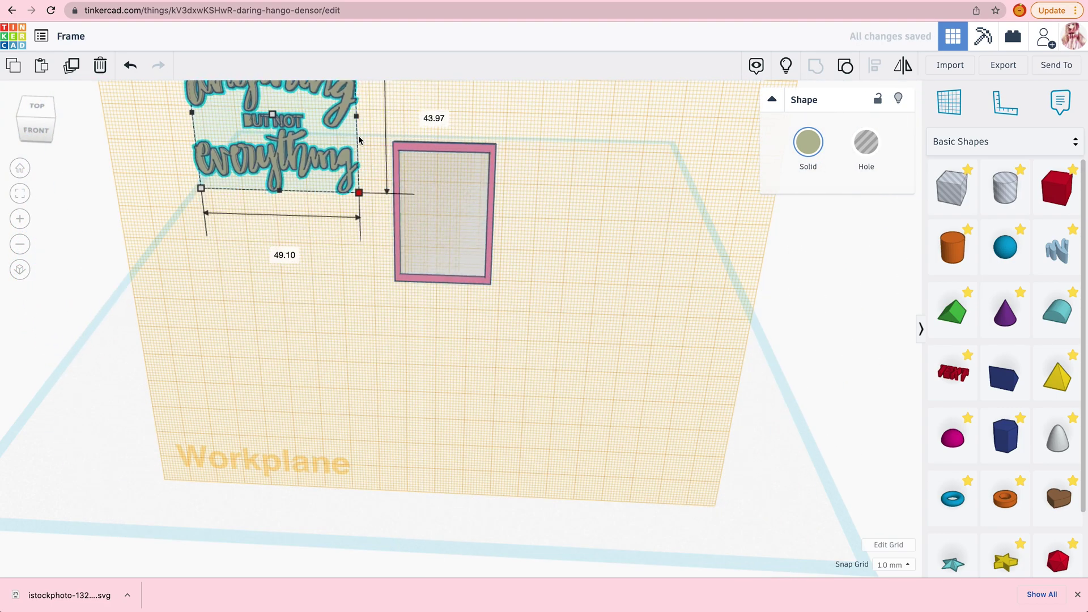
drag(300, 171, 460, 311)
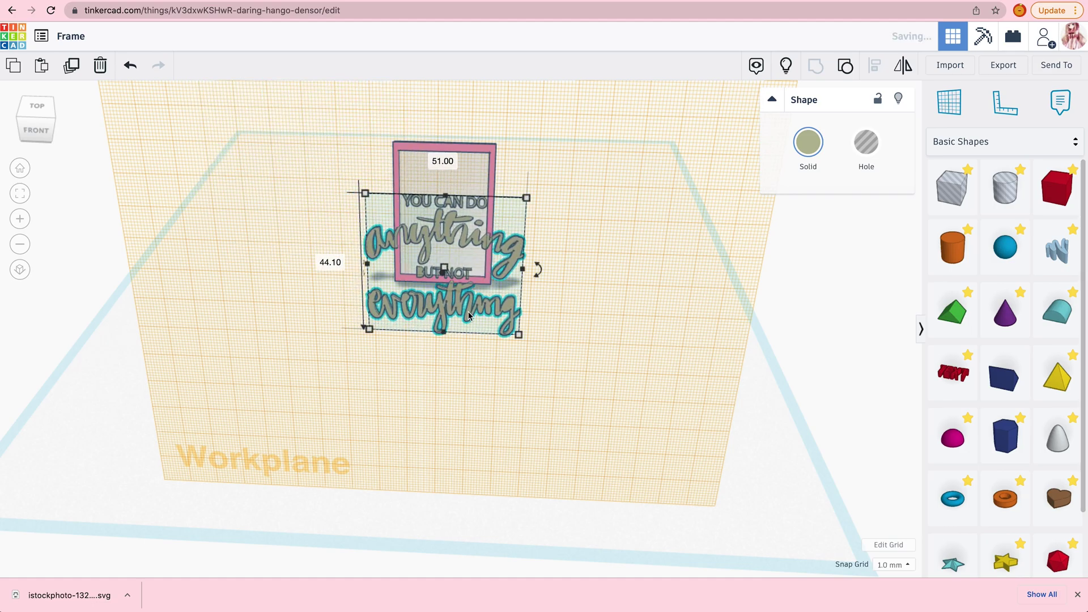
drag(519, 335, 437, 256)
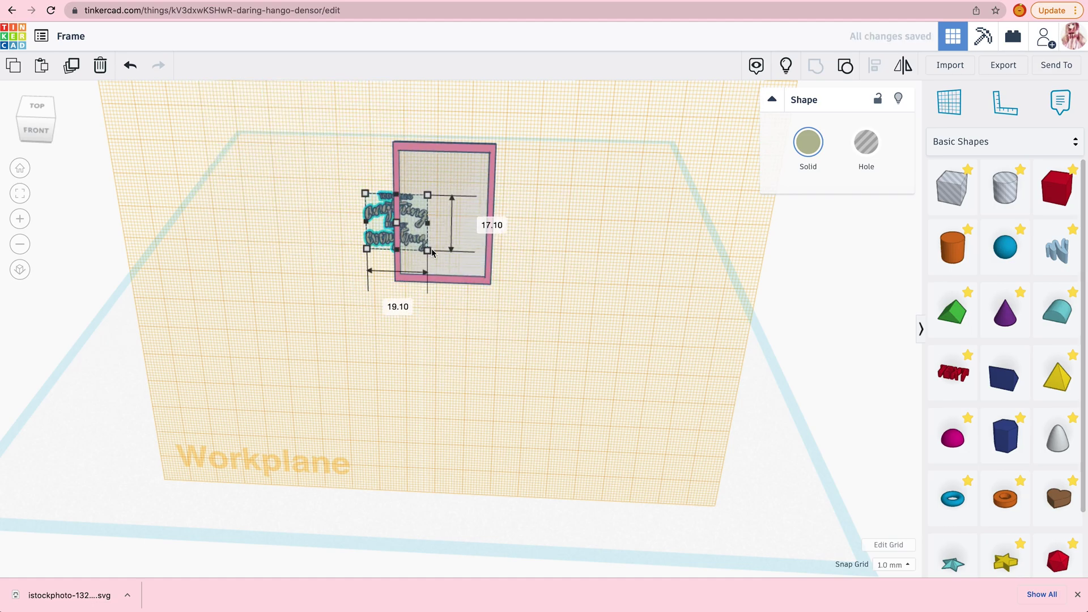
drag(416, 256, 436, 249)
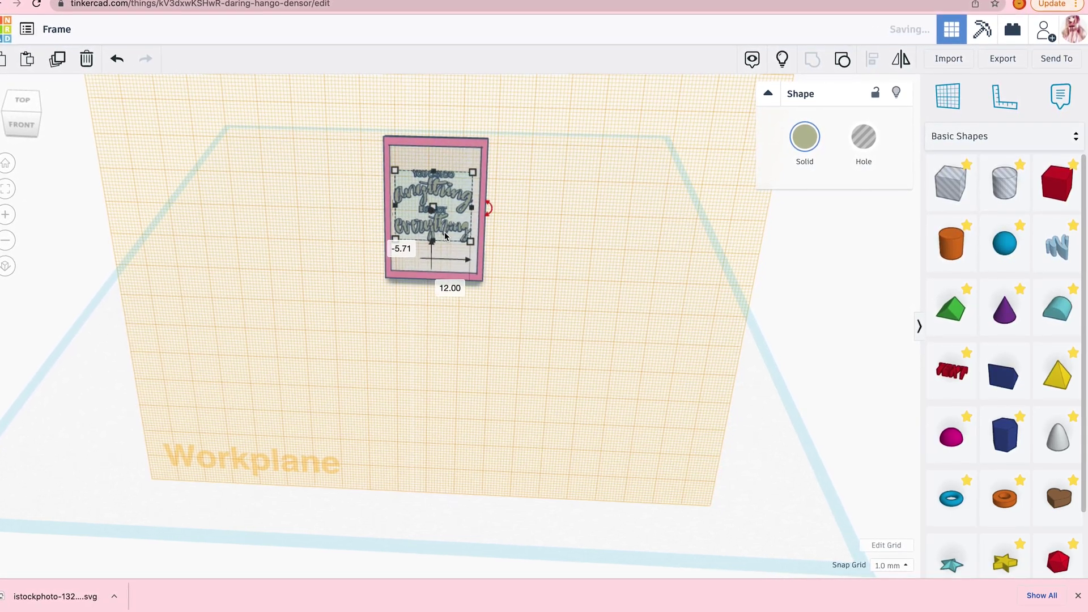
- Reduce the lettering slightly and shift it about 2.1 mm sideways to centre it between the frame's sides
scroll(510, 229, up, 3)
middle_drag(510, 229, 505, 418)
scroll(502, 420, up, 1)
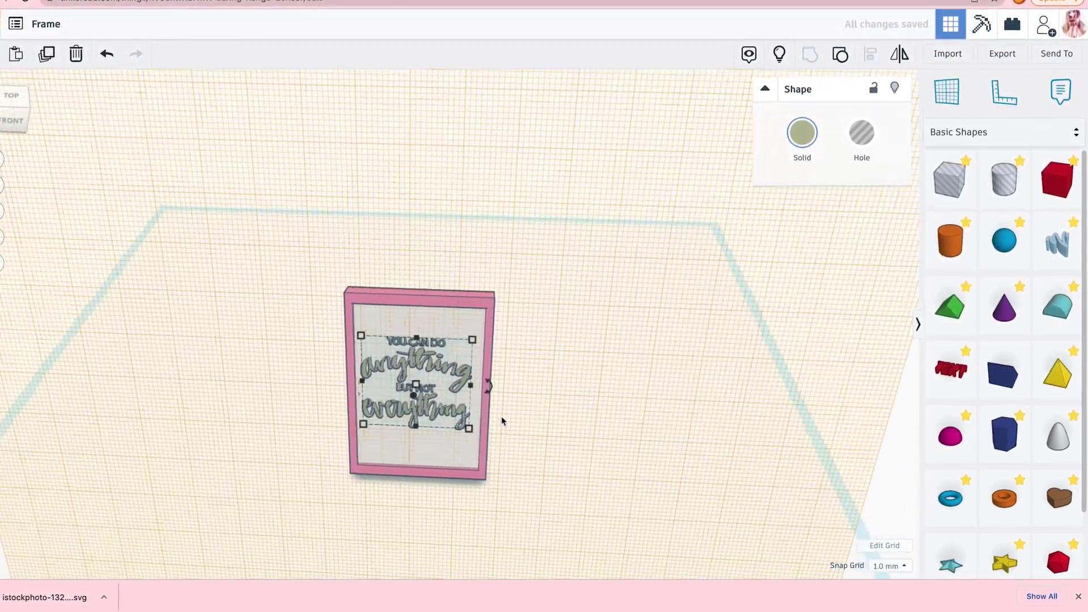
scroll(501, 420, up, 2)
right_drag(501, 415, 510, 386)
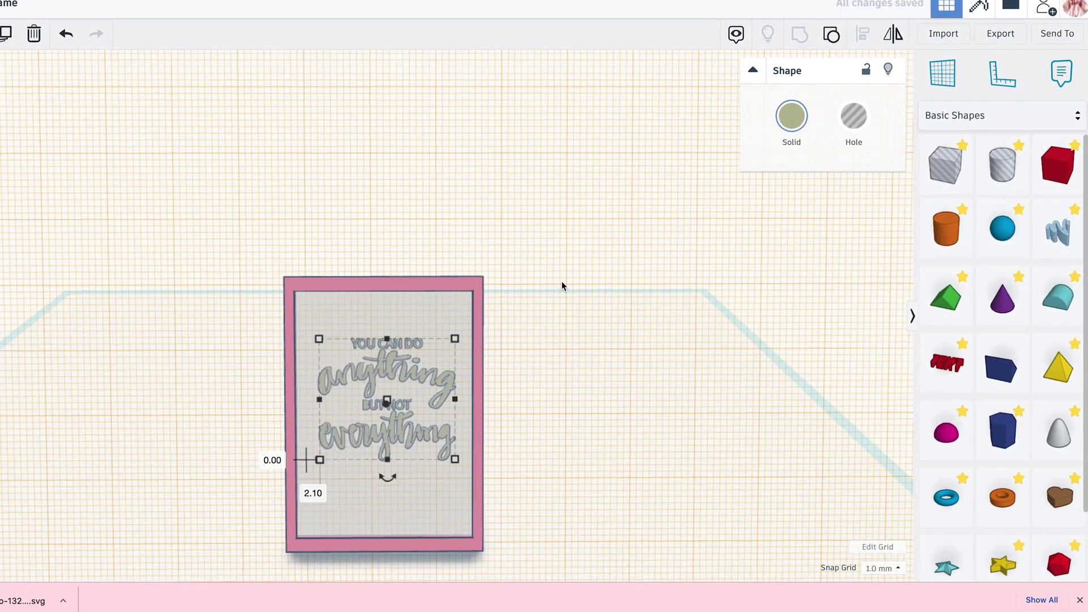
key(ctrl+a)
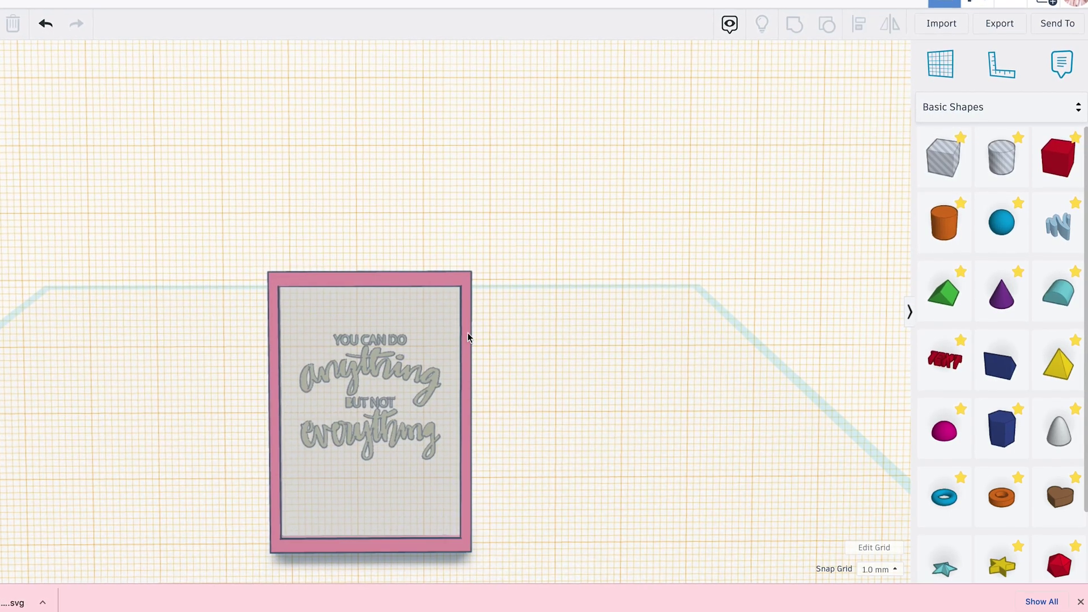
- Select the box in front of the lettering within the frame and hide it again
right_drag(512, 363, 208, 340)
right_drag(151, 336, 423, 334)
click(423, 330)
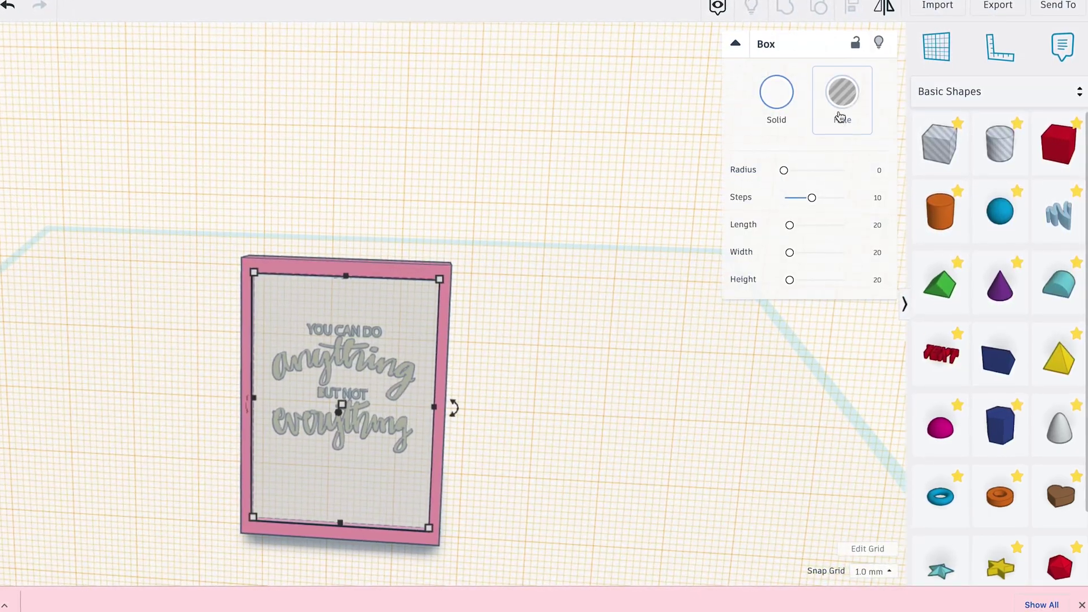
click(882, 48)
- Recolour the quote lettering with a custom pink, hex ff7d9a, to suit the frame
click(397, 393)
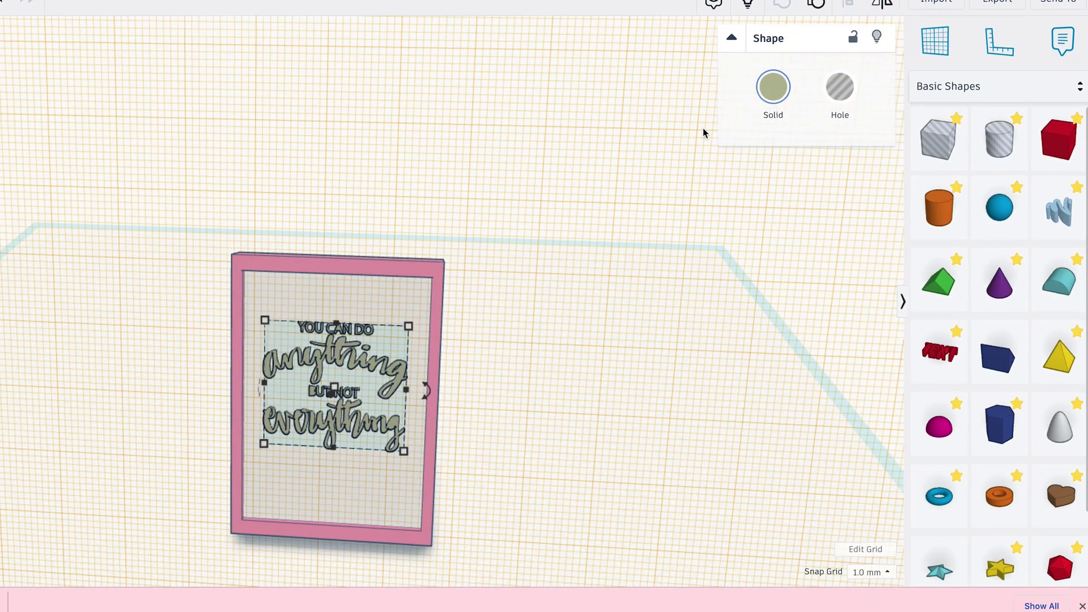
click(778, 110)
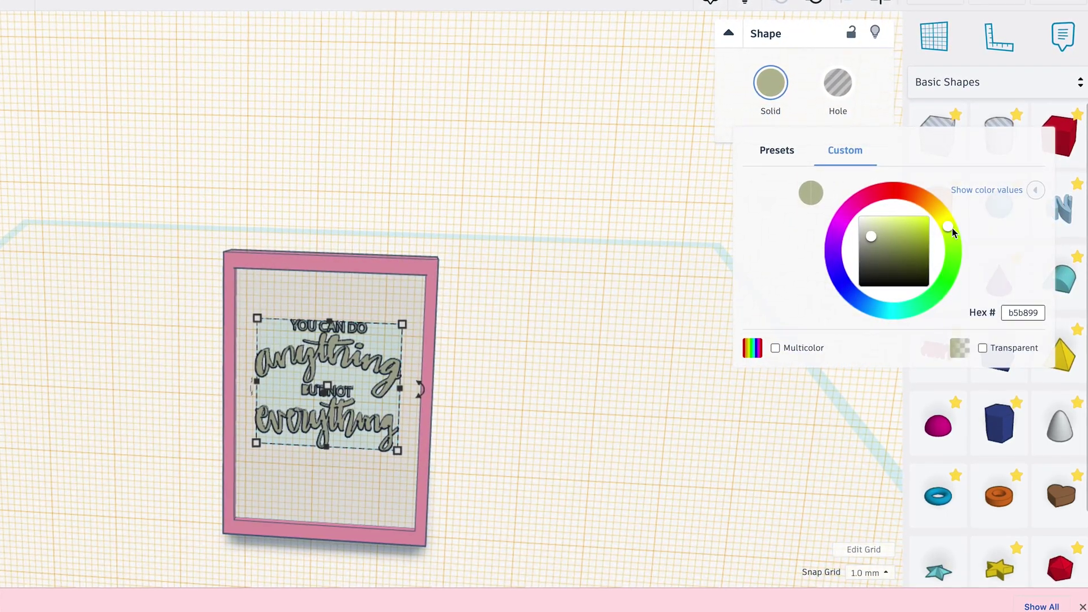
drag(951, 227, 951, 243)
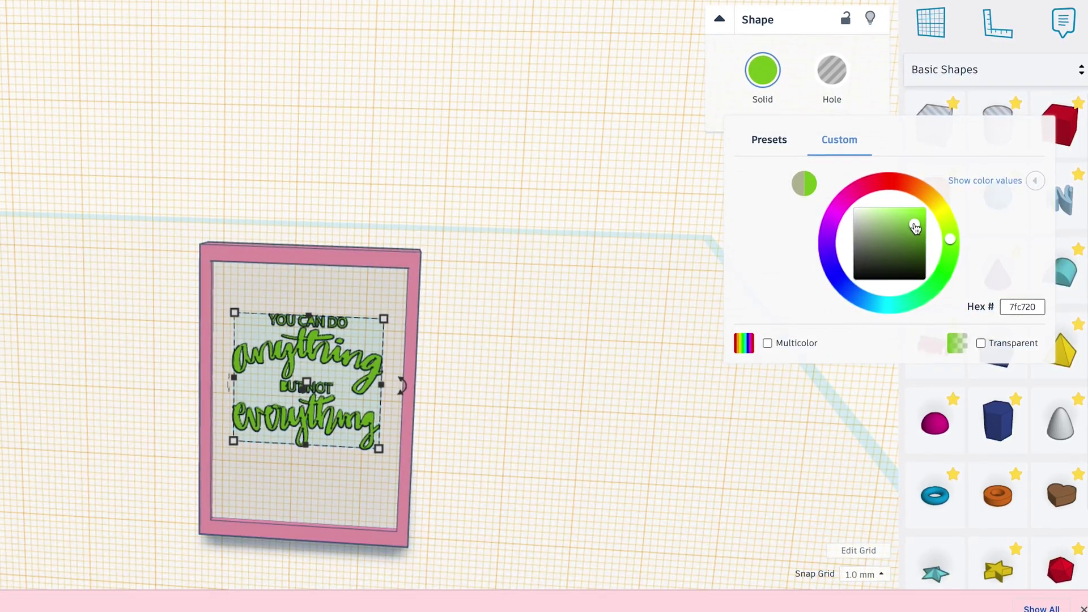
drag(916, 228, 937, 232)
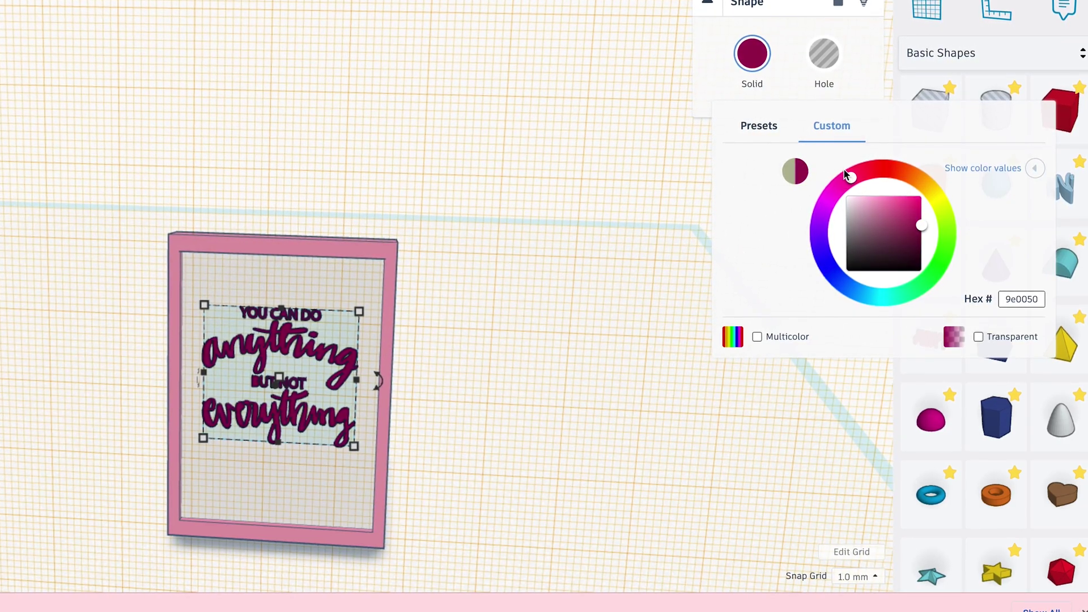
drag(872, 179, 889, 204)
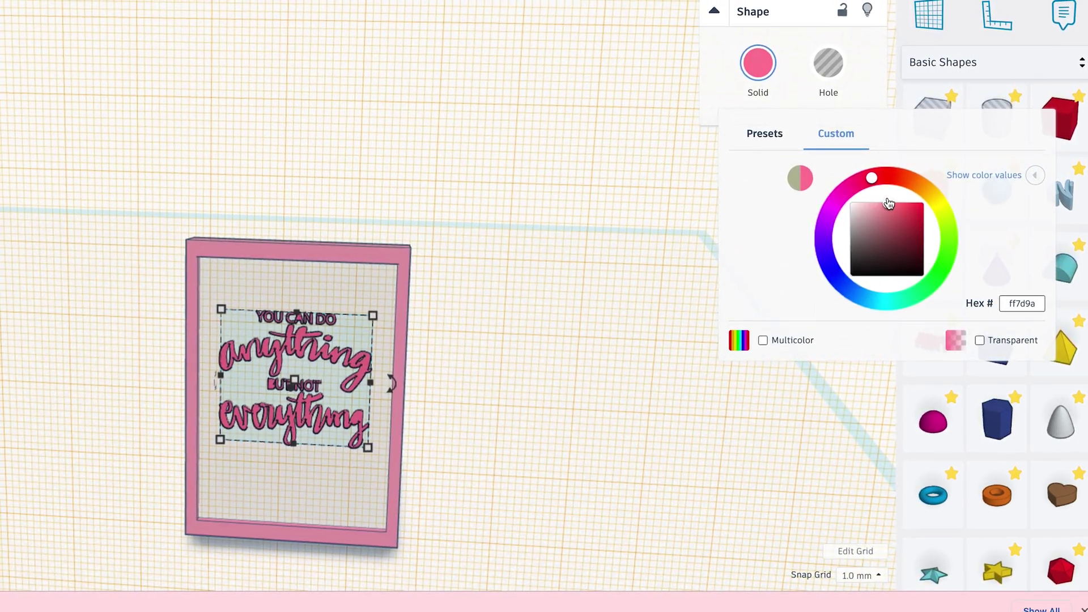
click(617, 285)
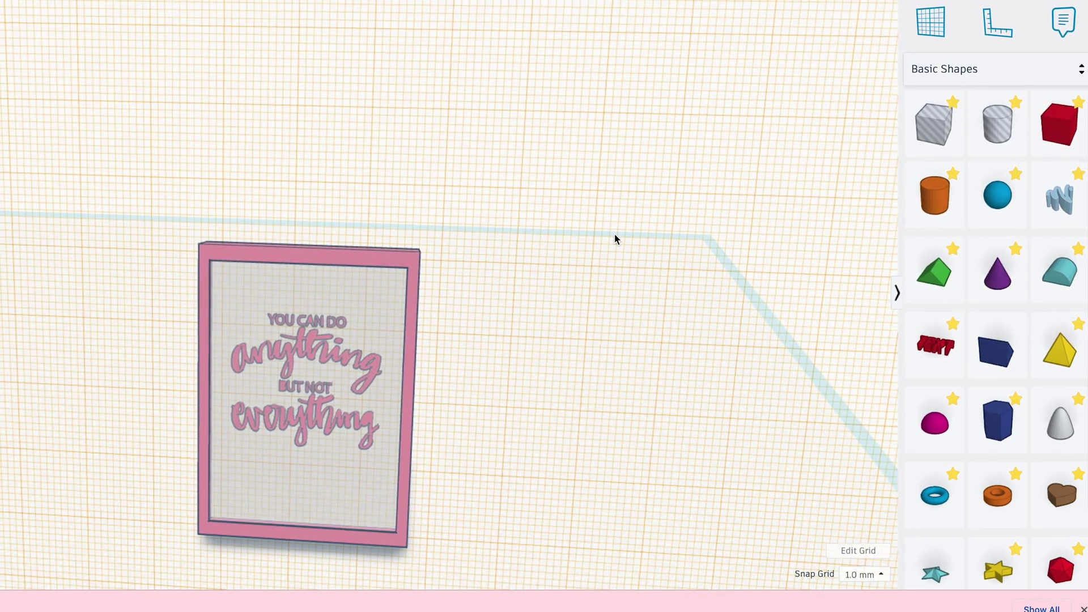
- Return the workplane to the base grid and inspect the finished frame from the back, side and front
mouse_move(614, 238)
right_down()
mouse_move(493, 202)
mouse_move(386, 223)
mouse_move(610, 244)
right_up()
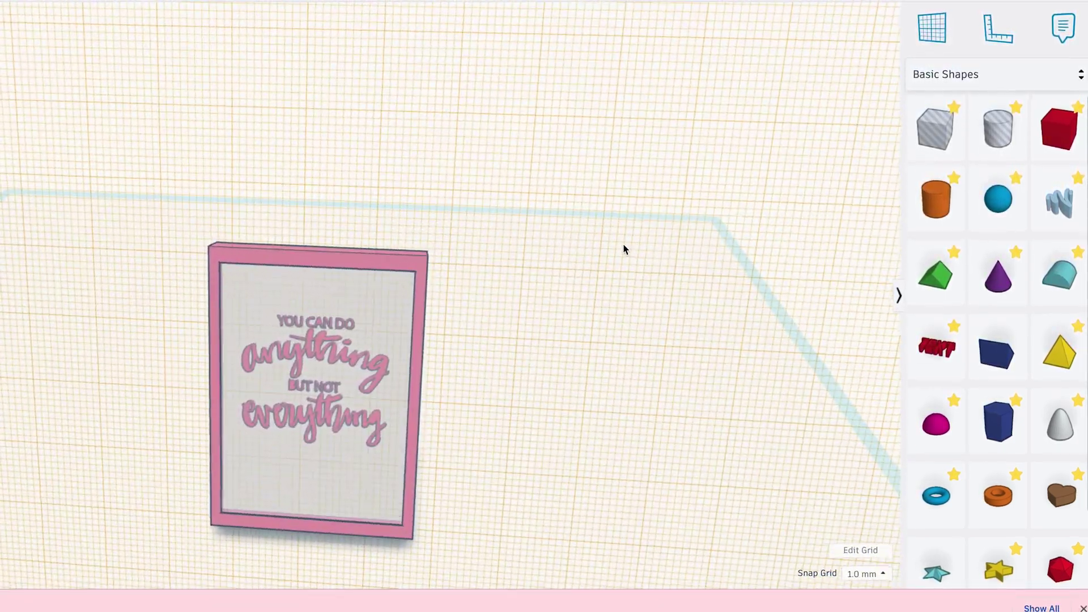
click(932, 26)
click(535, 392)
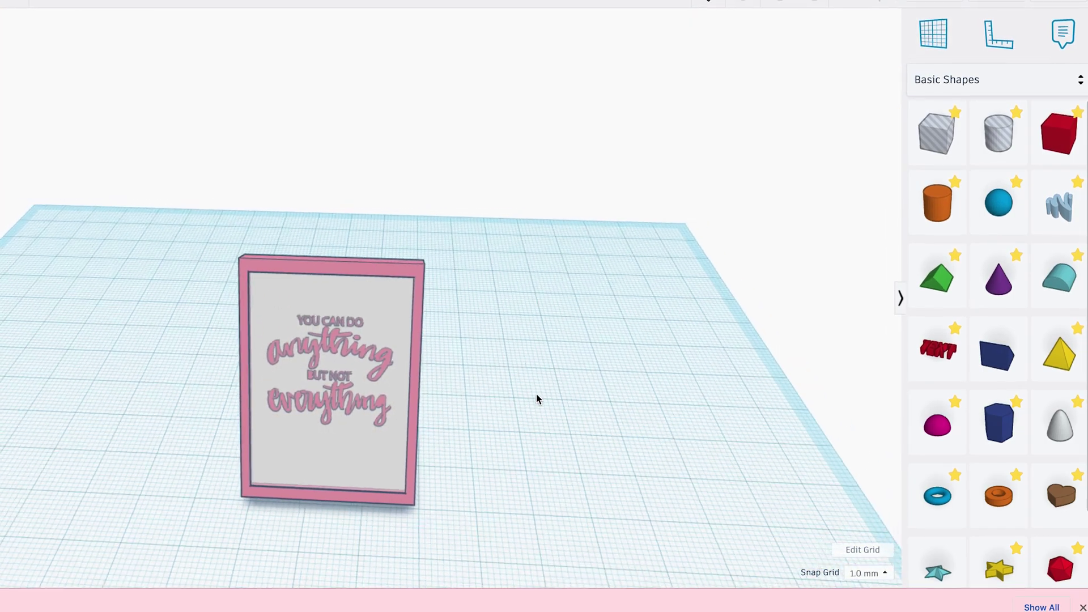
right_drag(536, 393, 51, 316)
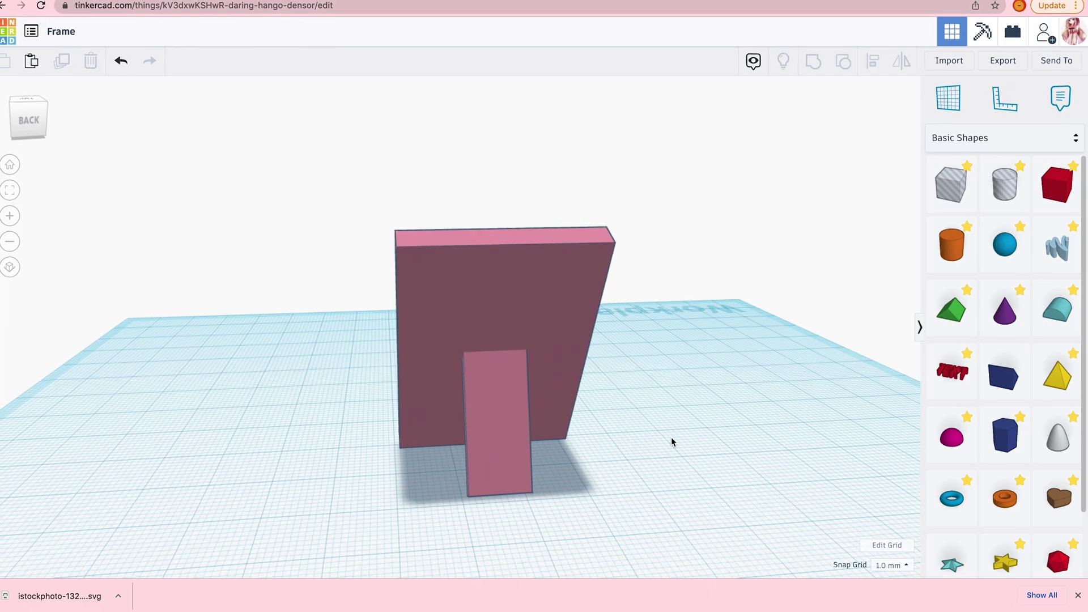
right_drag(672, 441, 484, 455)
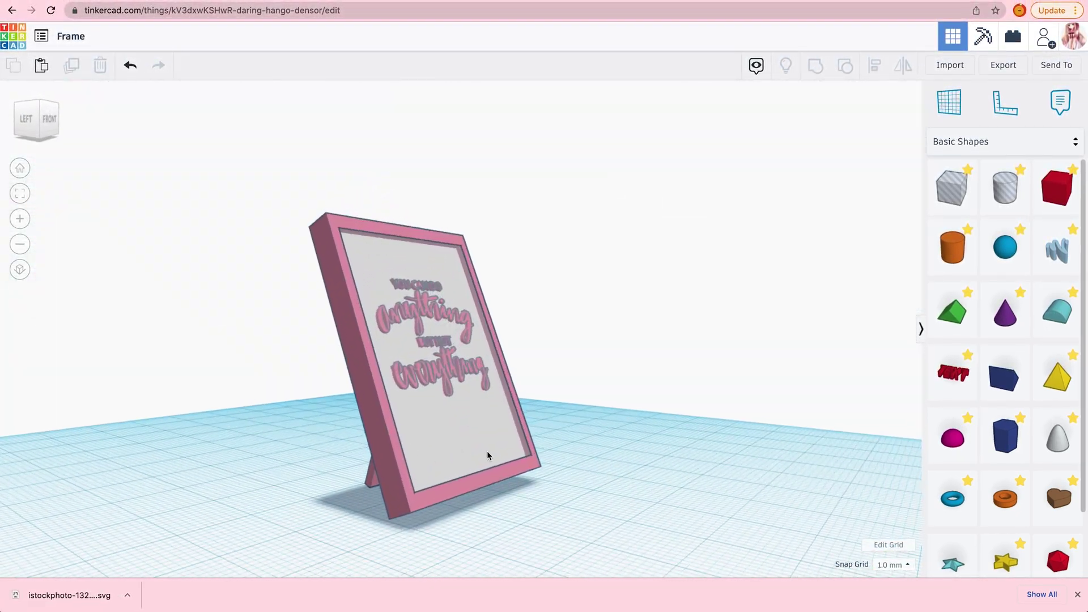
right_drag(703, 502, 480, 545)
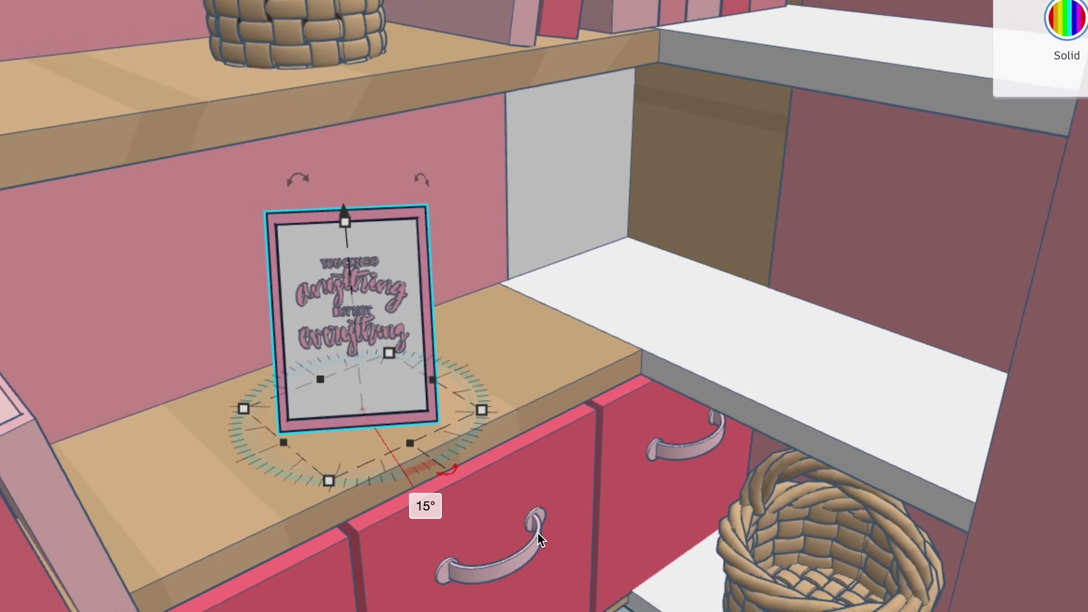
- Undo the last rotation of the picture frame on the shelf in the bookshelf design and deselect the frame
key(super+z)
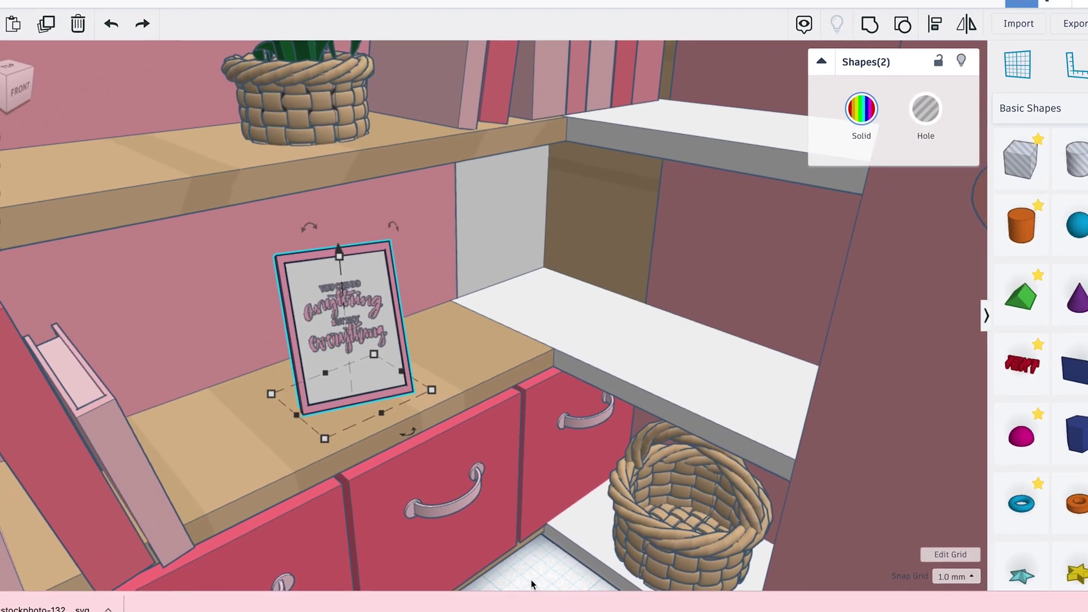
click(550, 605)
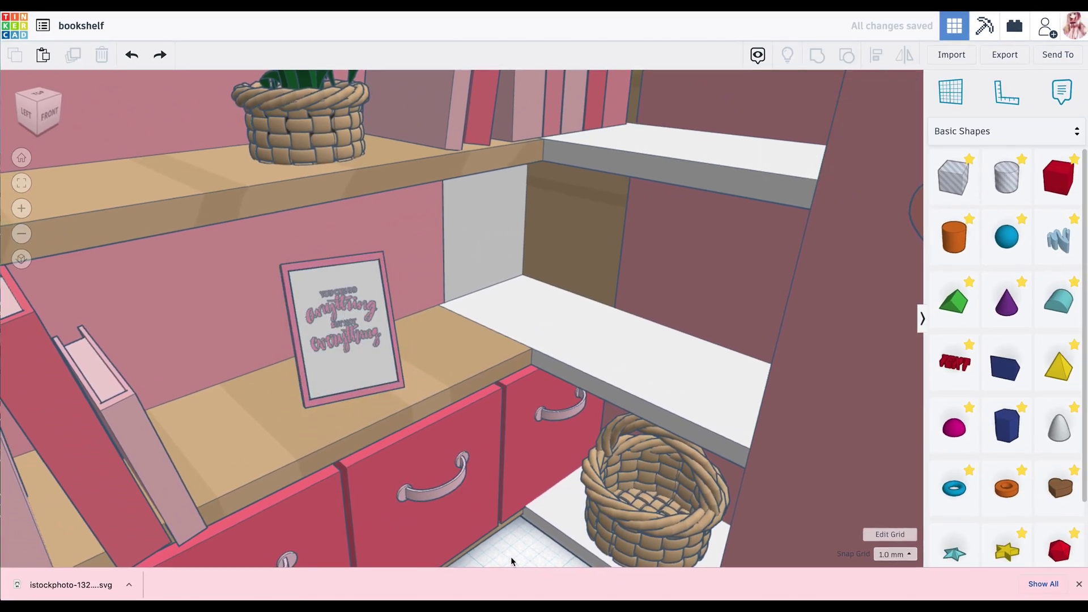